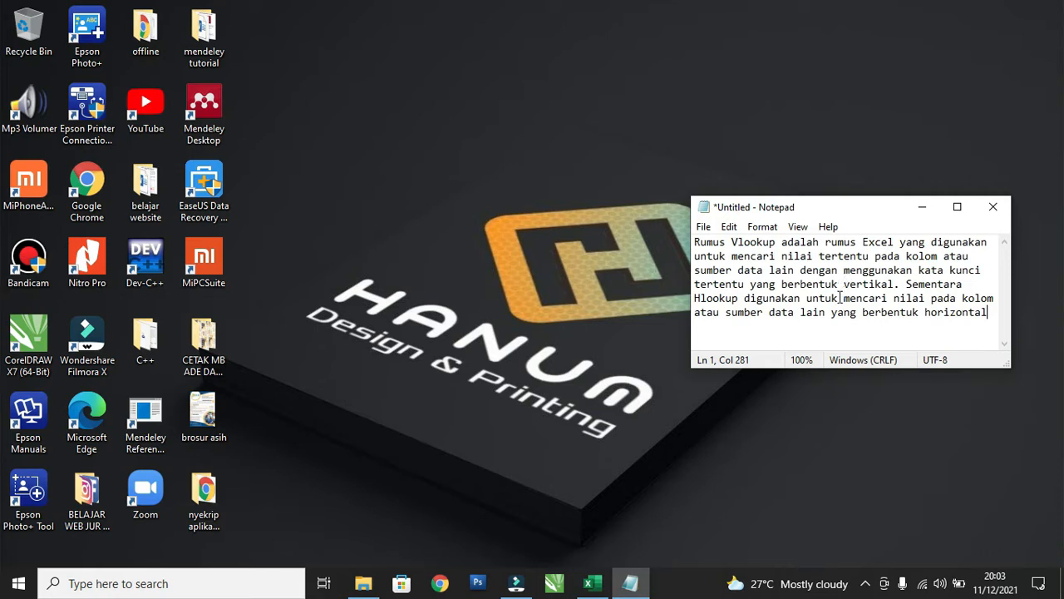
Switch to the TUGAS EXCEL MASTER workbook in Excel and examine the Lat 7 guest table, reference table and exercise instructions.
click(603, 582)
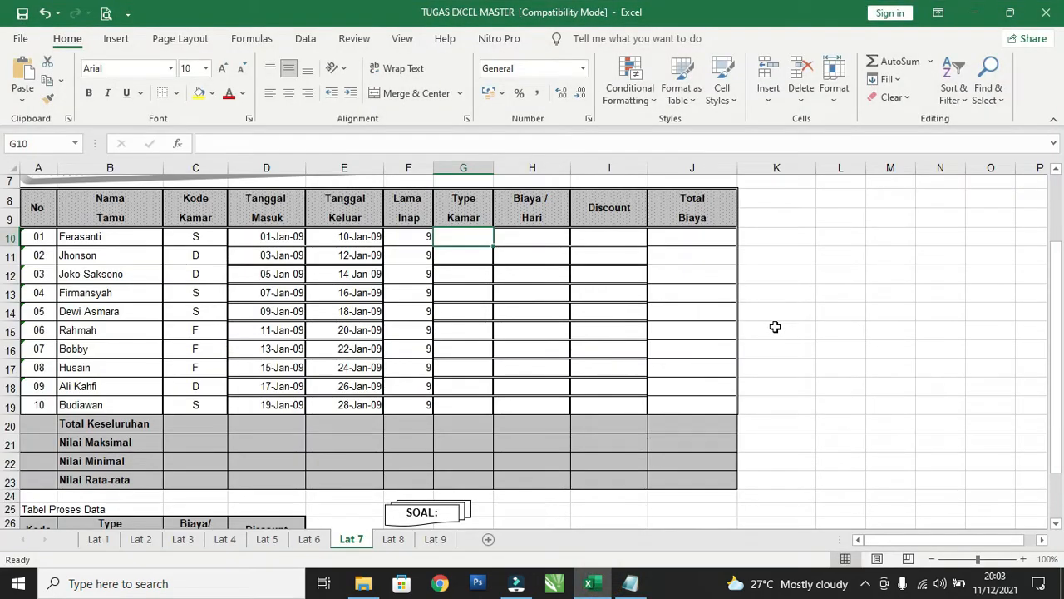
scroll(775, 327, up, 2)
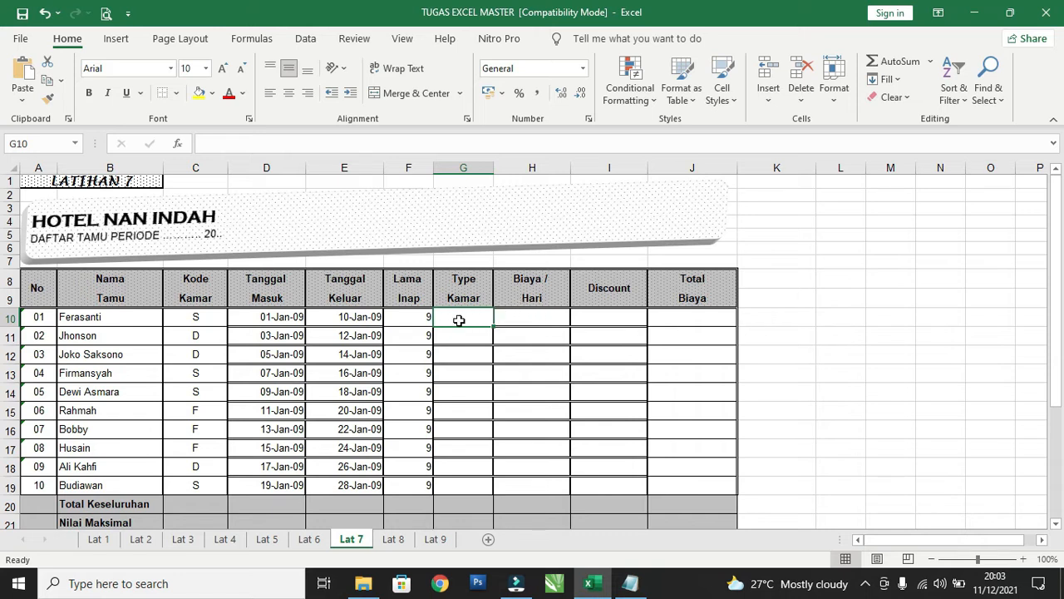
click(519, 318)
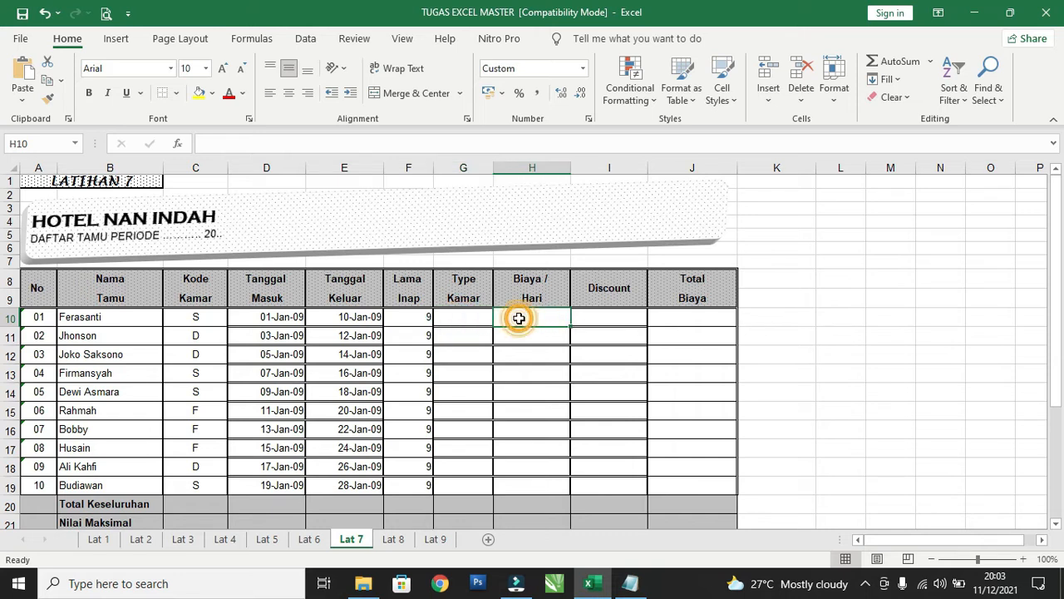
click(608, 314)
click(690, 320)
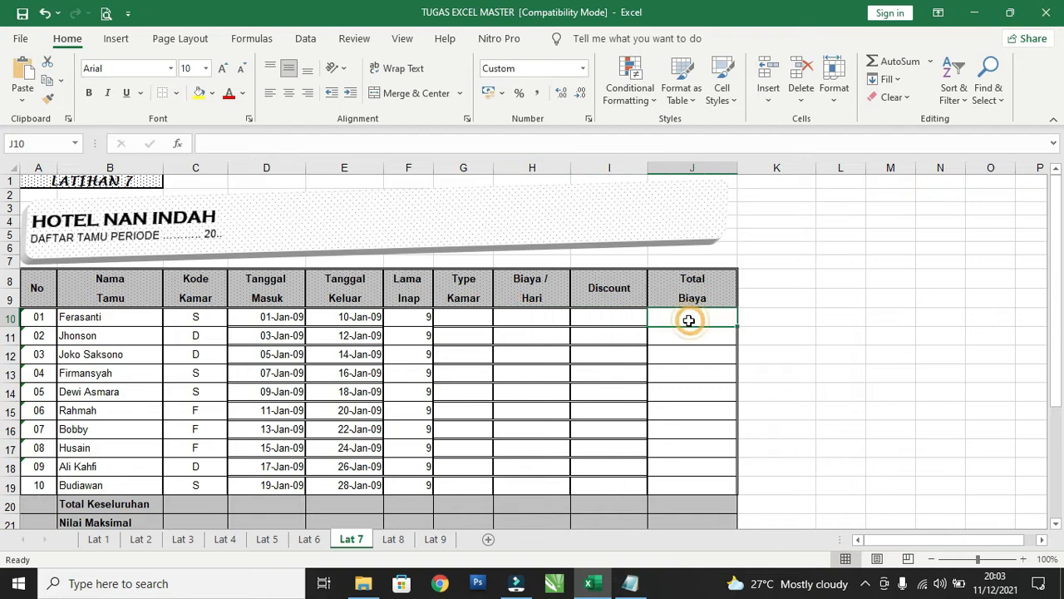
scroll(488, 308, down, 2)
scroll(489, 308, down, 3)
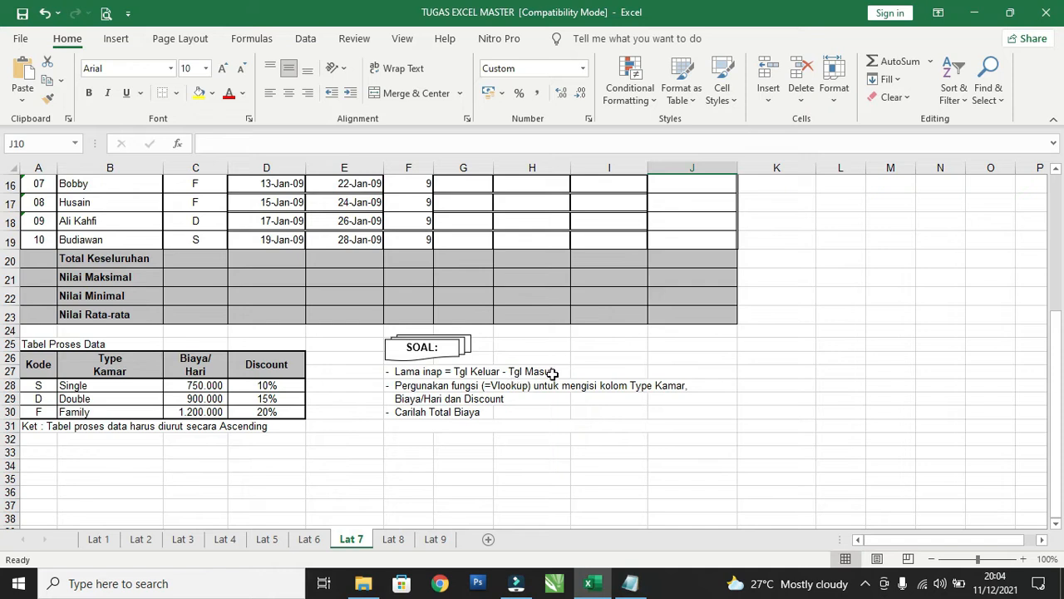
scroll(553, 373, up, 5)
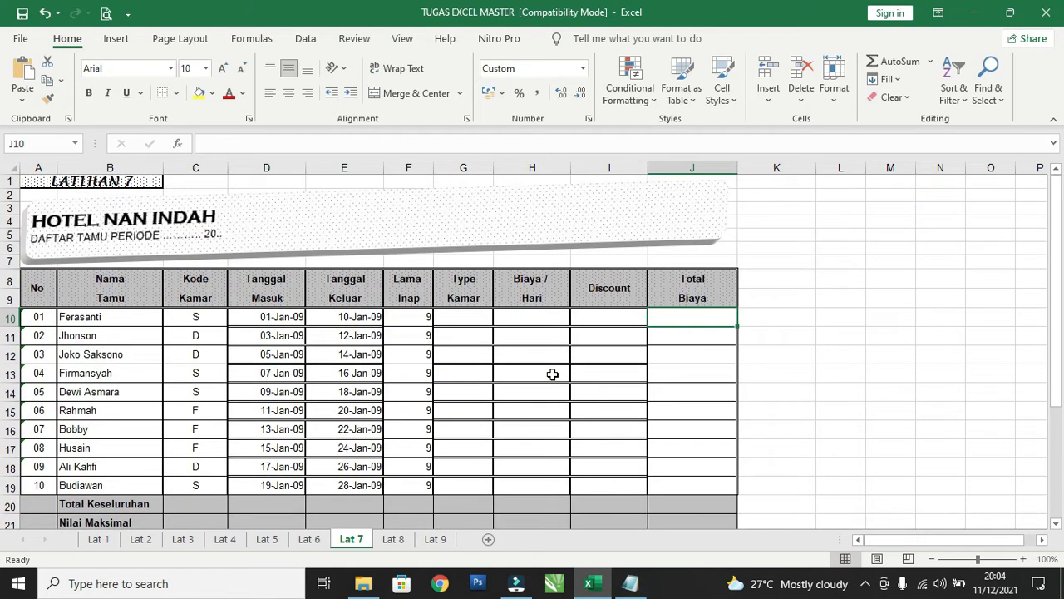
Clear the existing Lama Inap values in F10:F19.
click(427, 318)
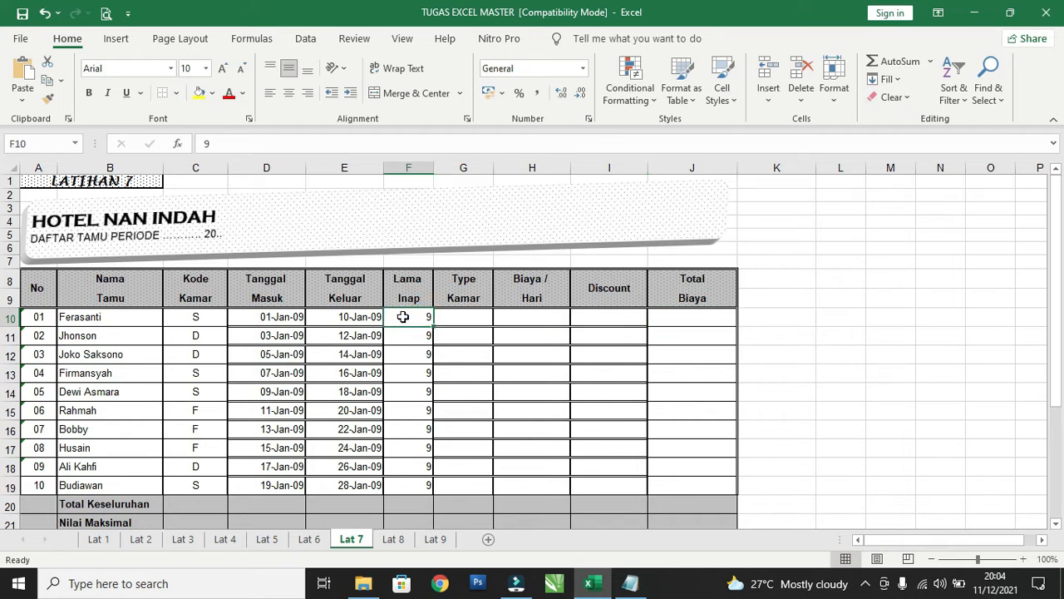
scroll(408, 319, down, 1)
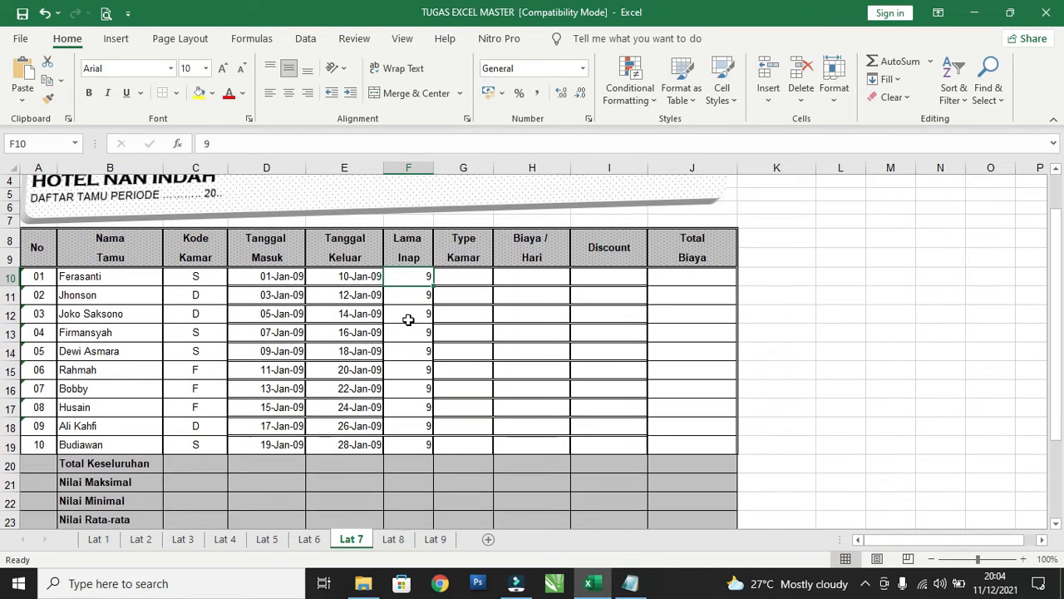
drag(407, 279, 416, 442)
key(Delete)
Enter the formula =E10-D10 in F10 to calculate the first guest's length of stay.
click(402, 276)
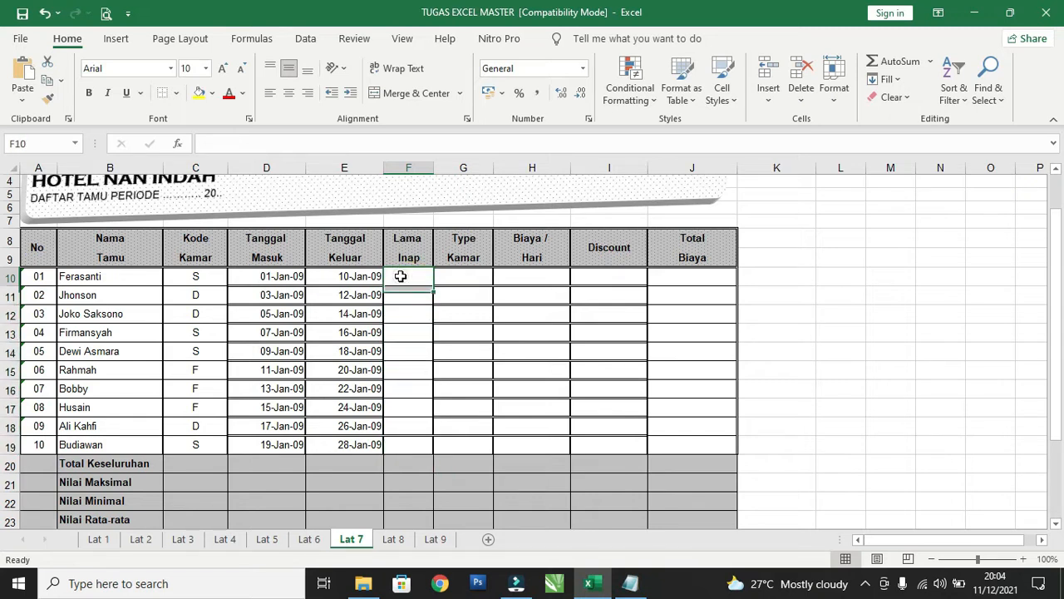
text(=)
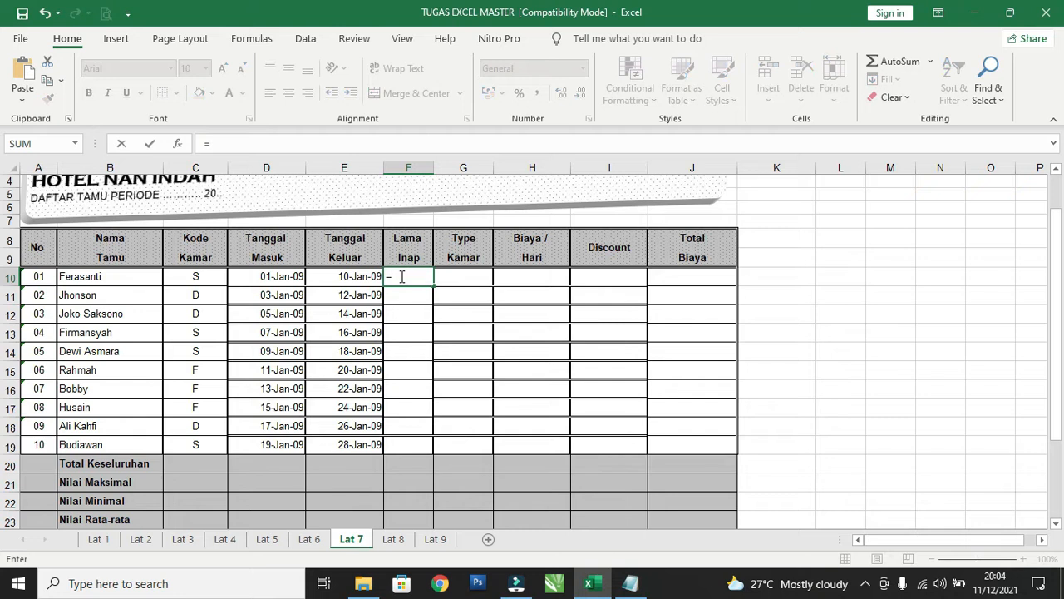
click(351, 279)
text(-)
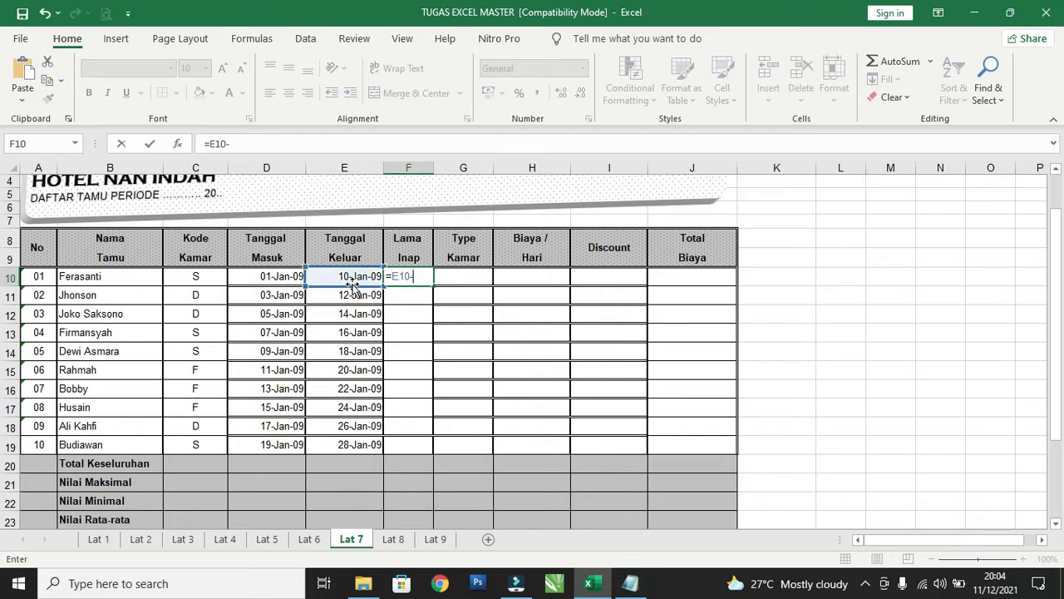
click(283, 276)
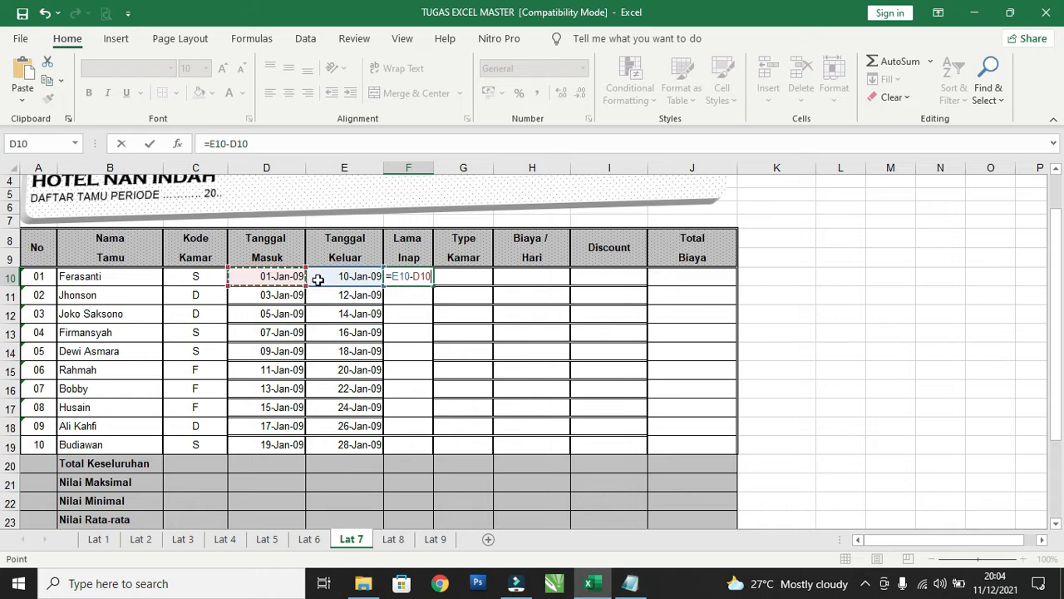
key(Return)
Fill the Lama Inap formula from F10 down to F19 and check the copied formulas in F11 and F12.
click(427, 280)
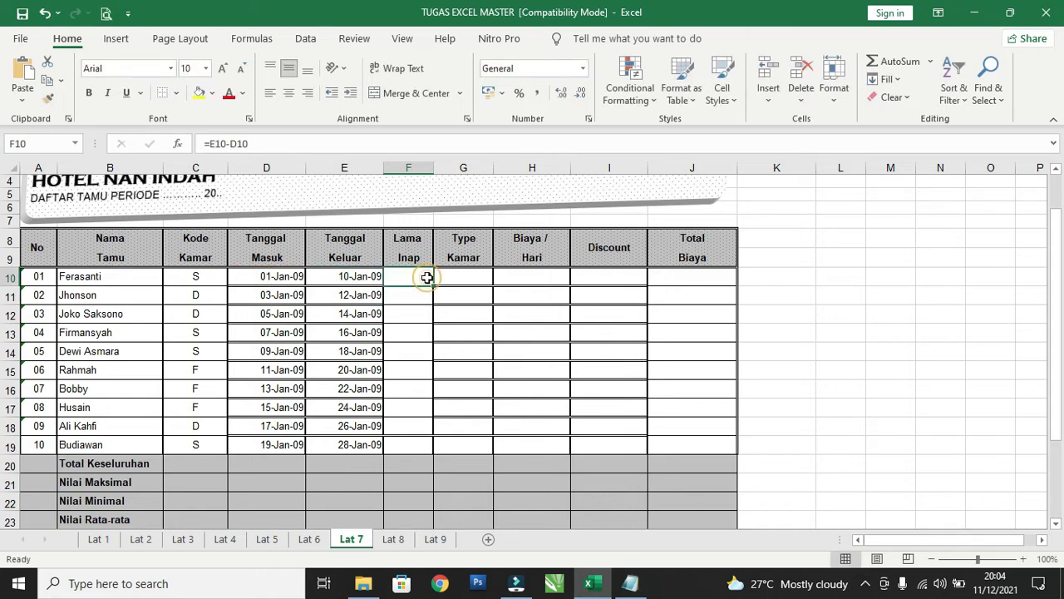
drag(432, 287, 442, 456)
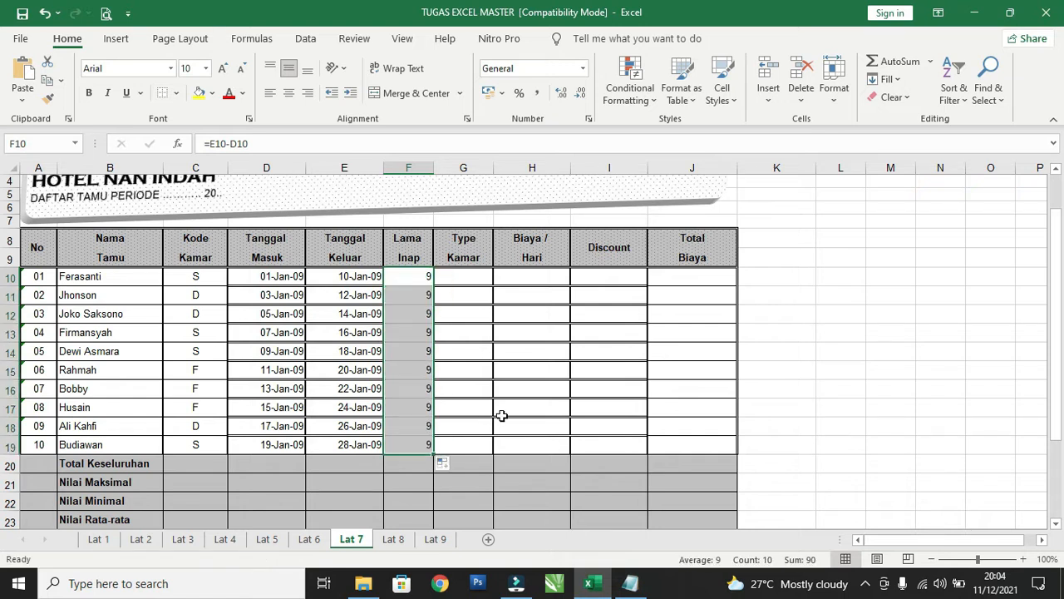
click(420, 299)
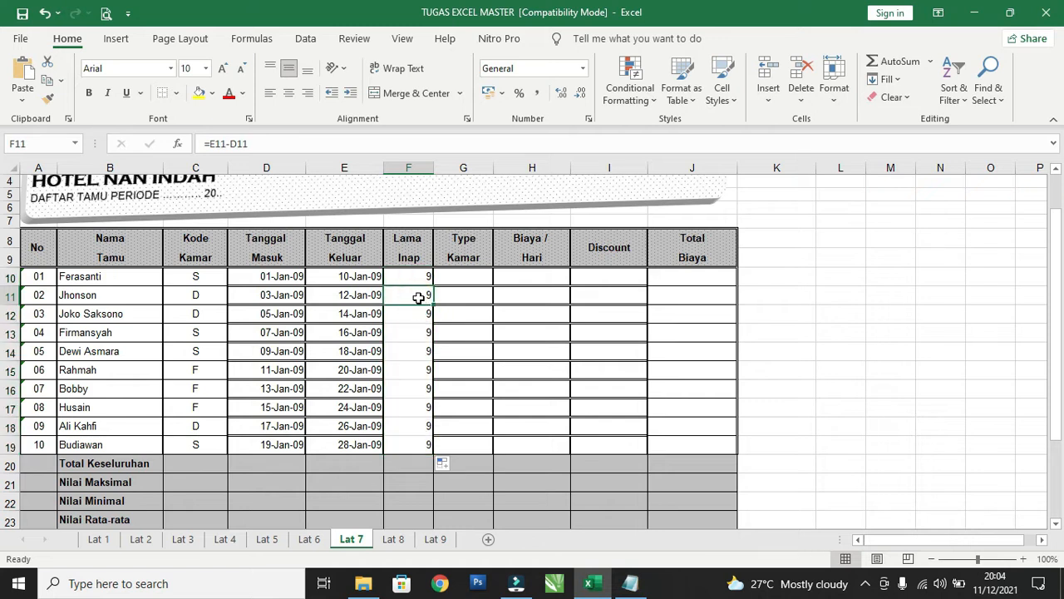
click(416, 316)
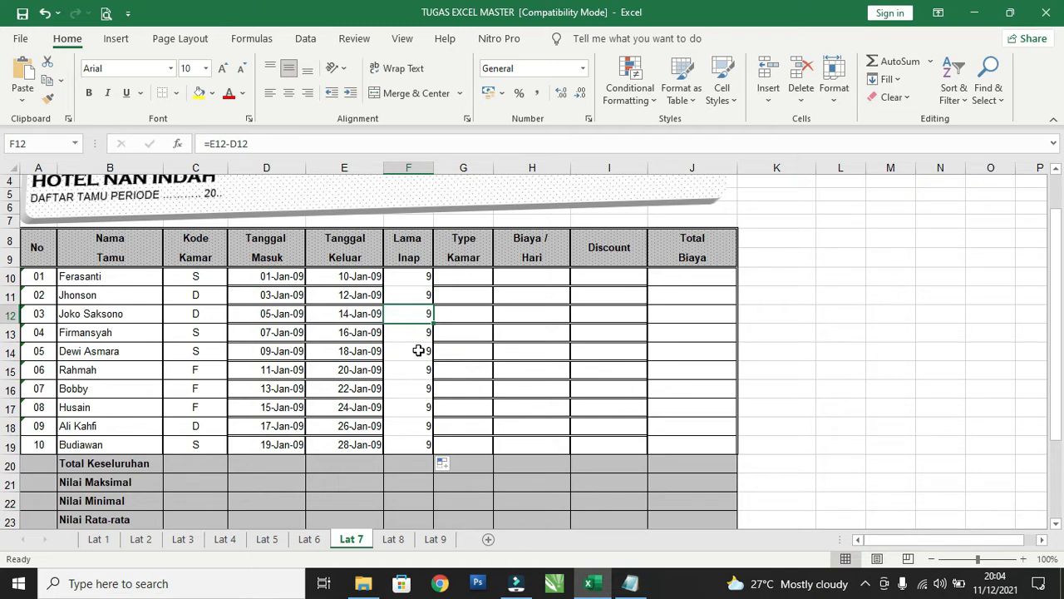
Apply cell borders to the Lama Inap range F10:F19.
drag(416, 278, 421, 439)
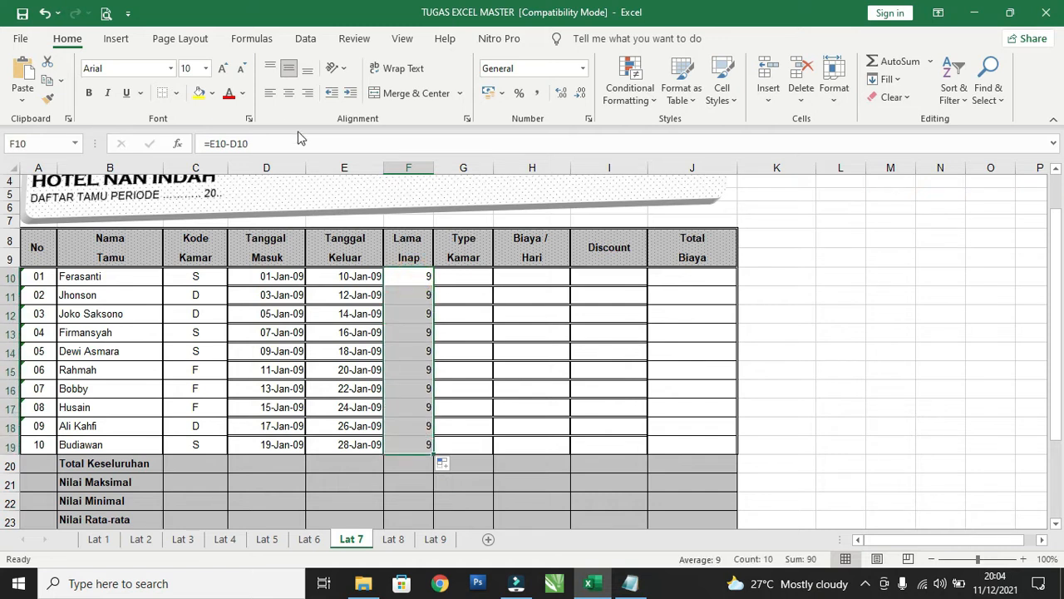
click(175, 94)
click(213, 248)
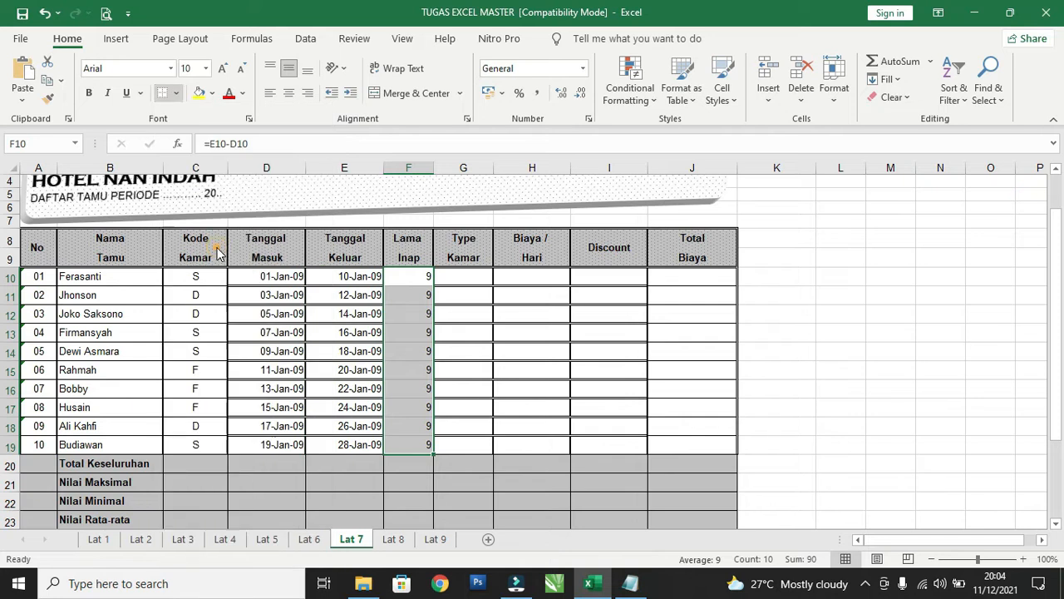
Begin a VLOOKUP formula in the first Type Kamar cell, G10, with room code C10 as the lookup value.
click(452, 280)
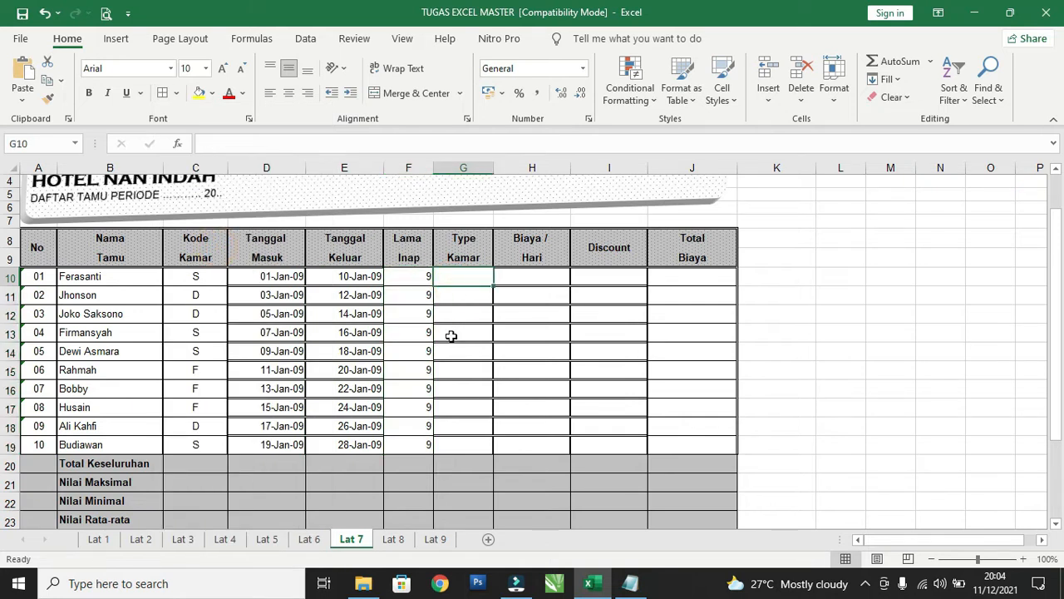
scroll(449, 334, down, 4)
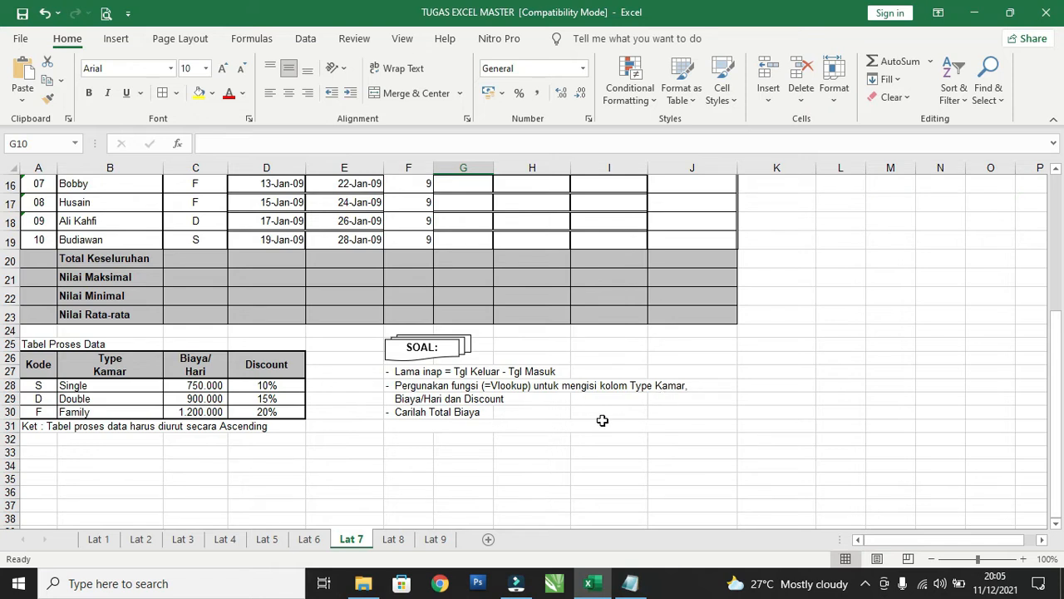
scroll(601, 421, up, 5)
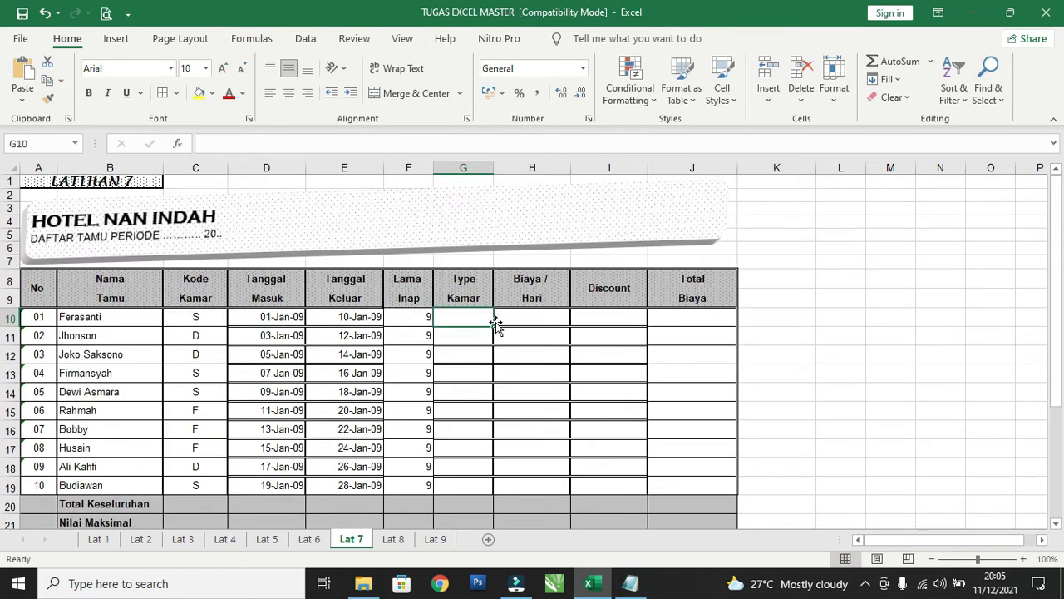
click(506, 324)
click(584, 321)
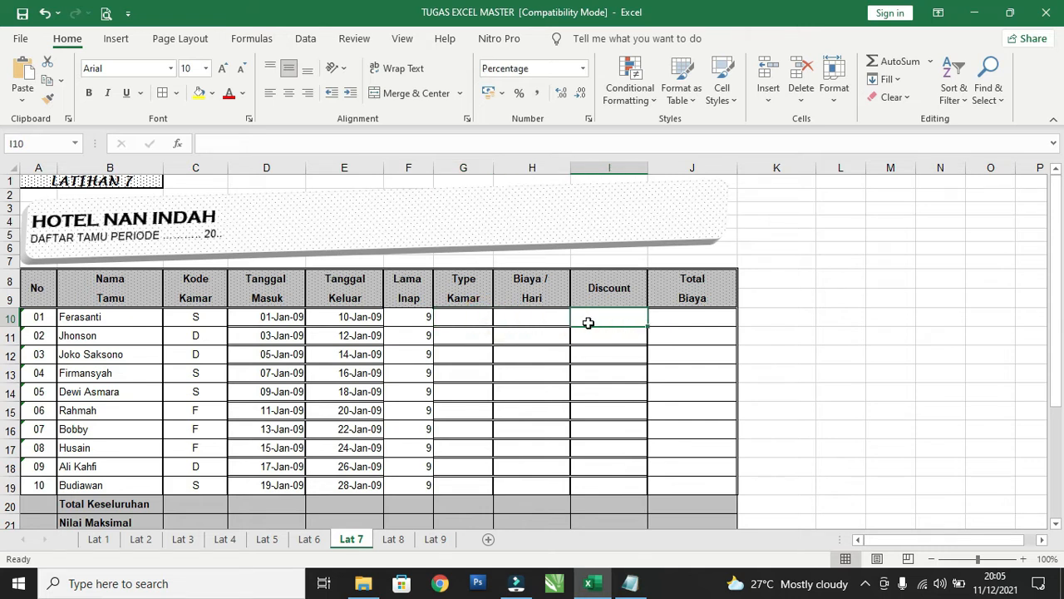
click(474, 320)
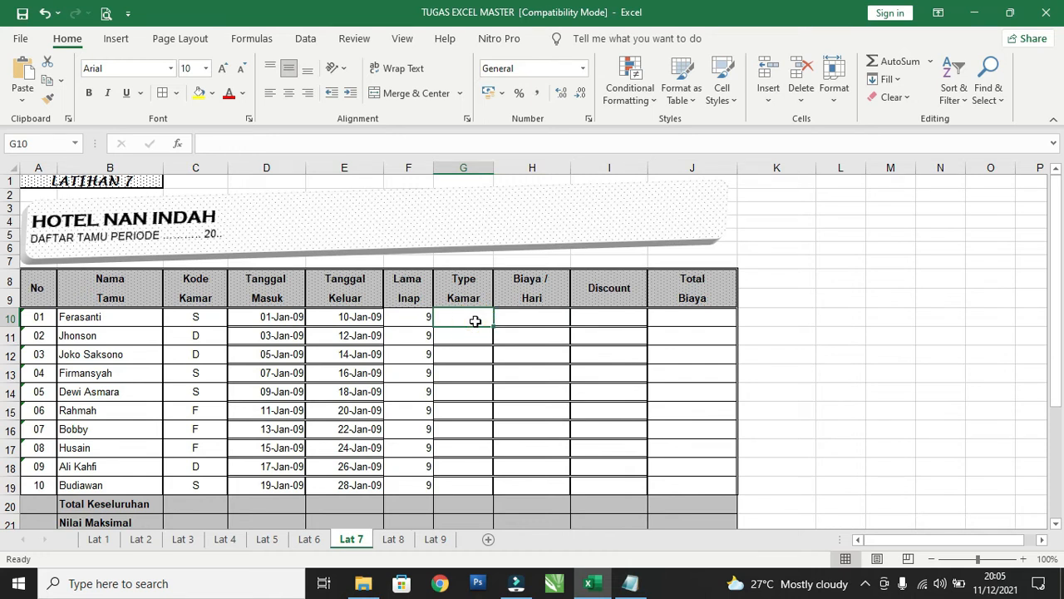
text(=vloo)
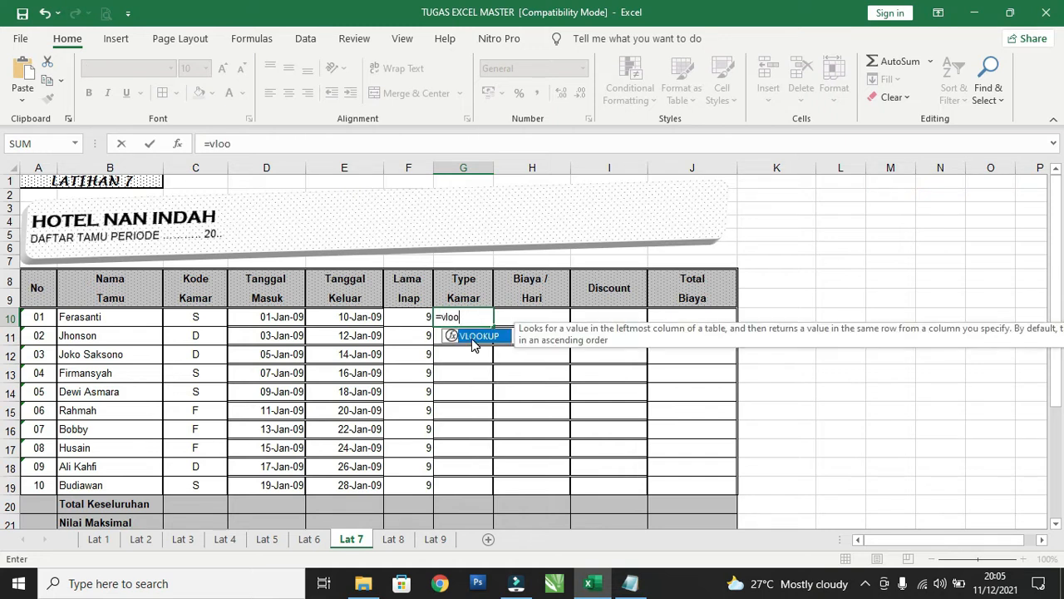
key(Tab)
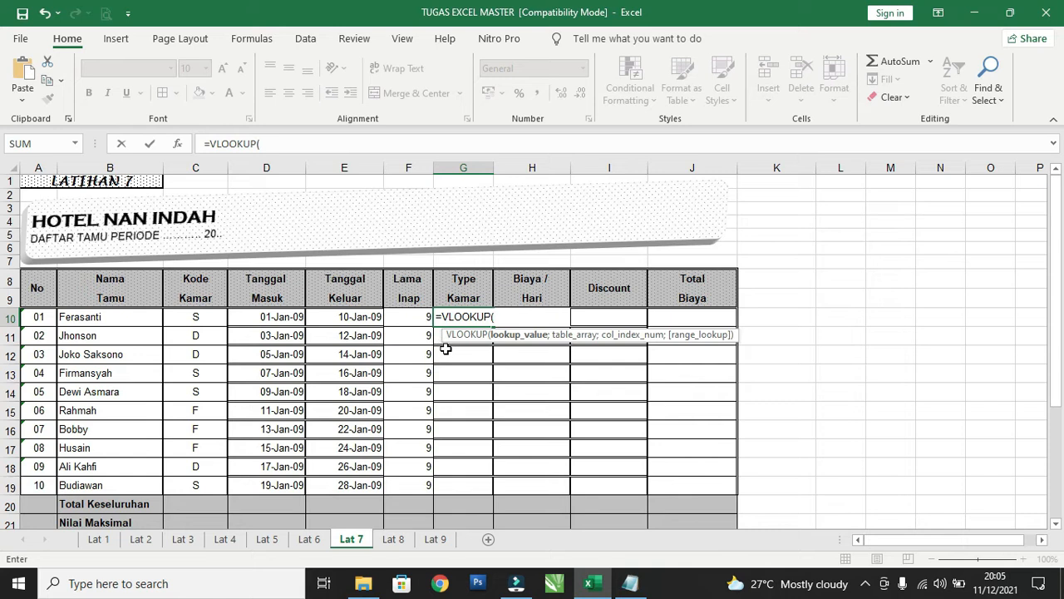
scroll(455, 346, down, 3)
scroll(459, 365, down, 2)
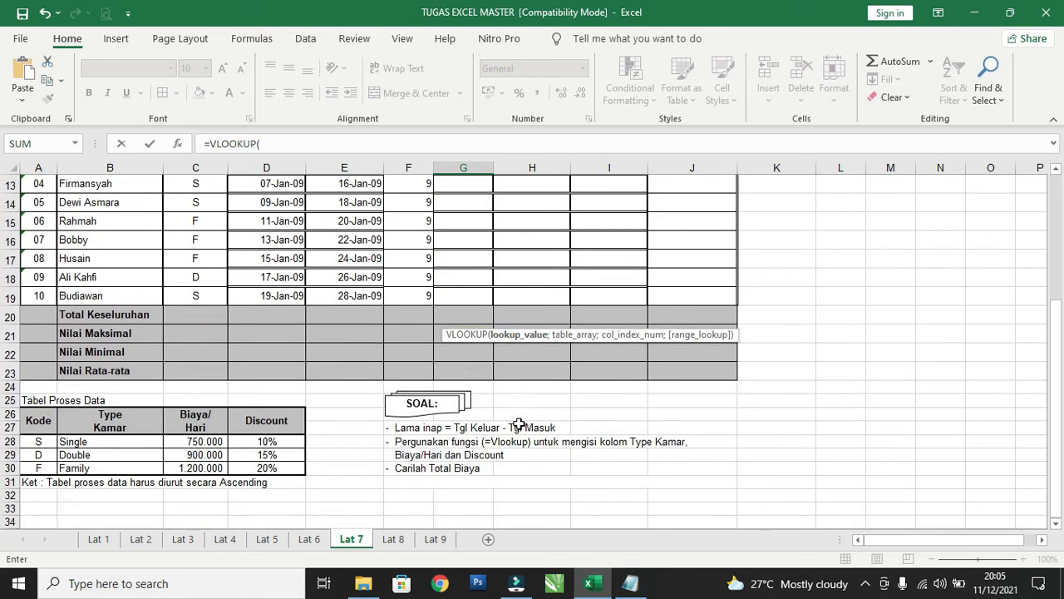
scroll(467, 401, up, 4)
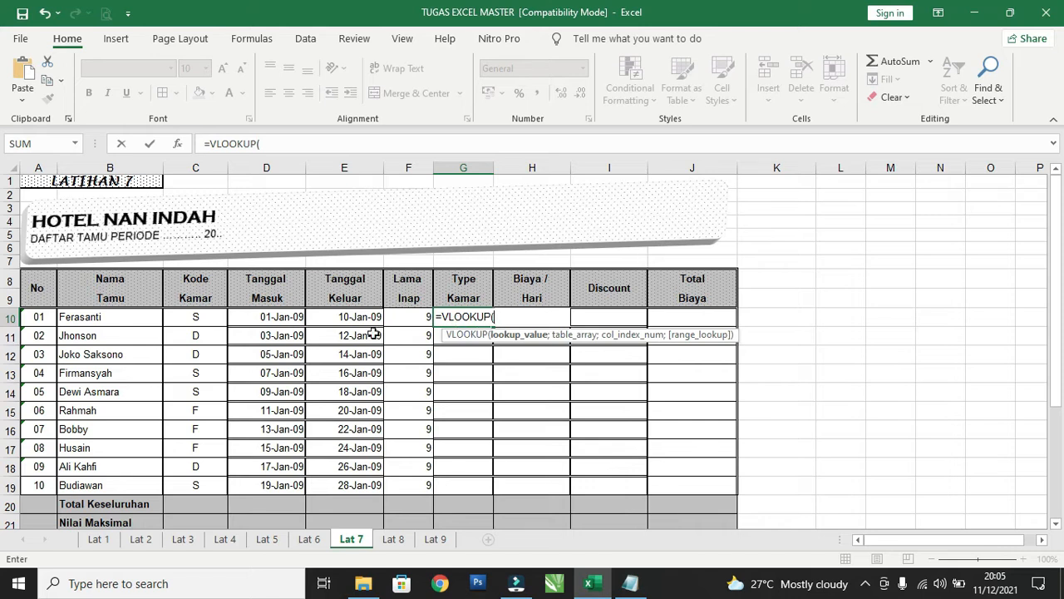
click(208, 320)
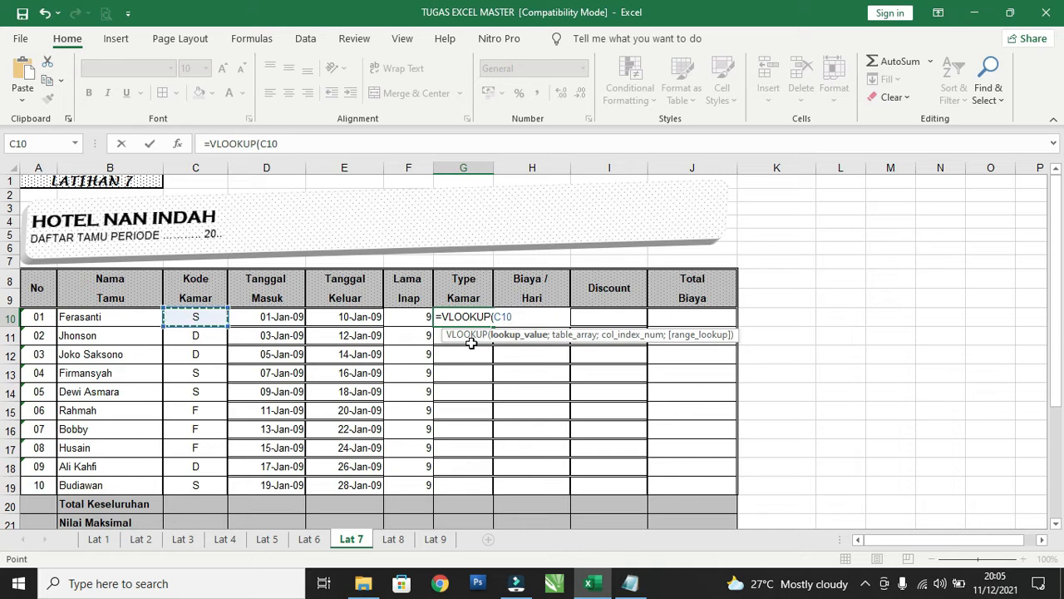
text(;)
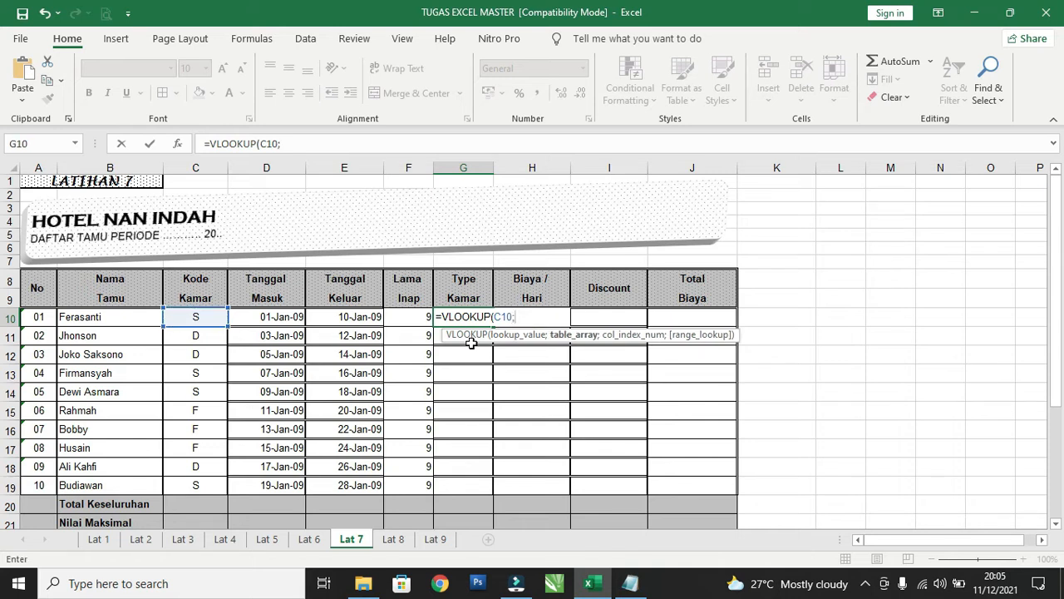
Add the Tabel Proses Data range to the VLOOKUP as the absolute table array $A$28:$D$30, followed by a semicolon.
scroll(480, 387, down, 3)
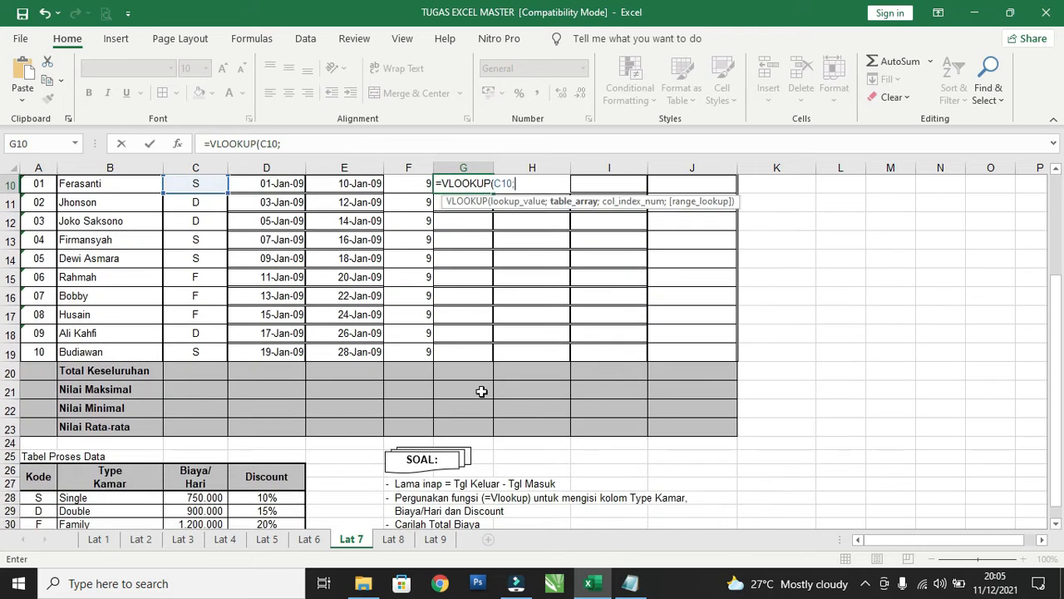
scroll(480, 391, down, 1)
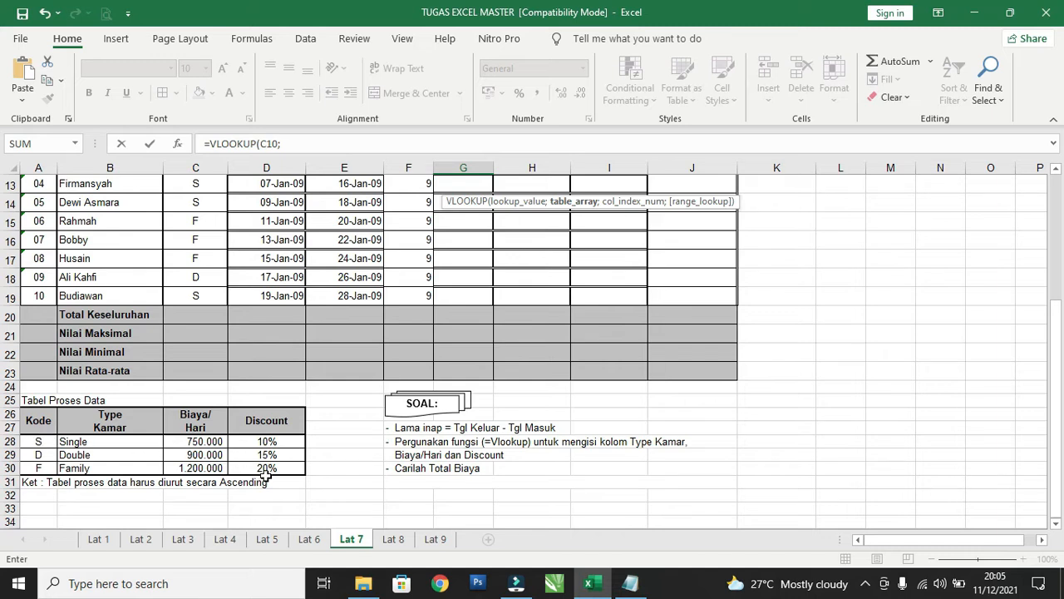
click(35, 441)
drag(39, 446, 269, 468)
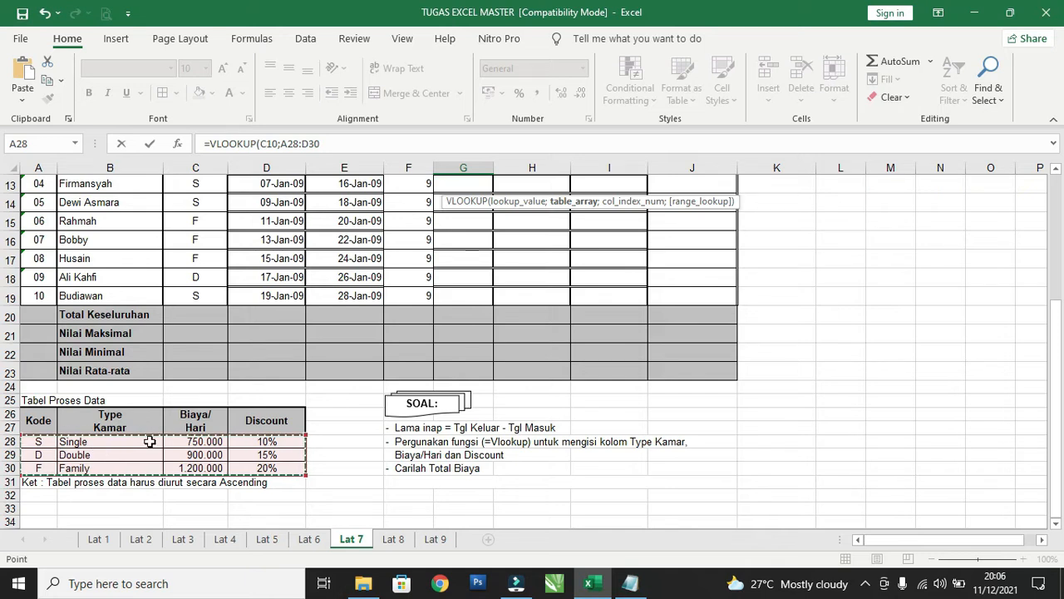
scroll(150, 442, up, 2)
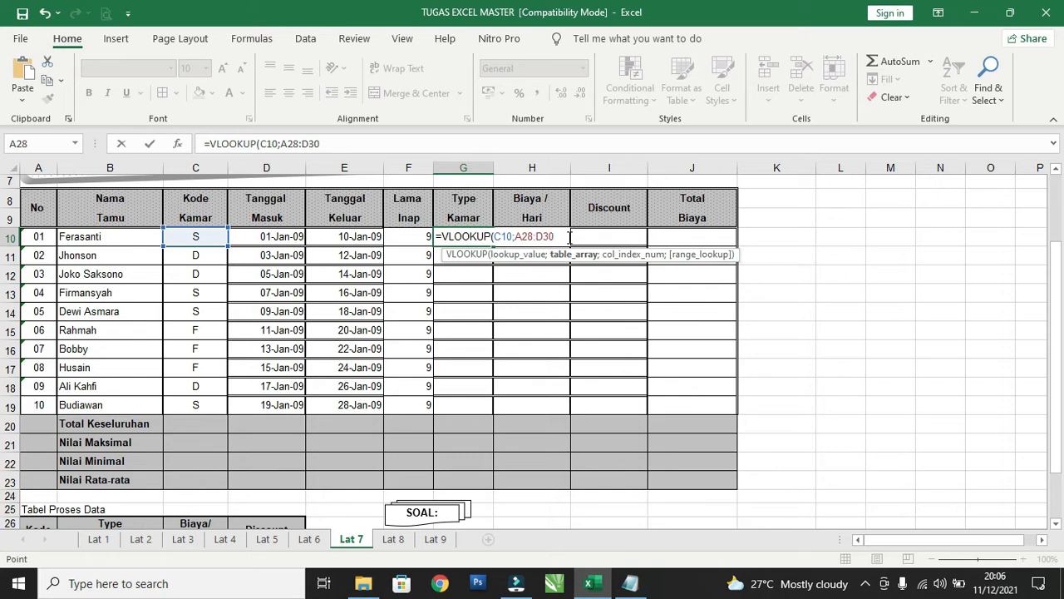
key(F4)
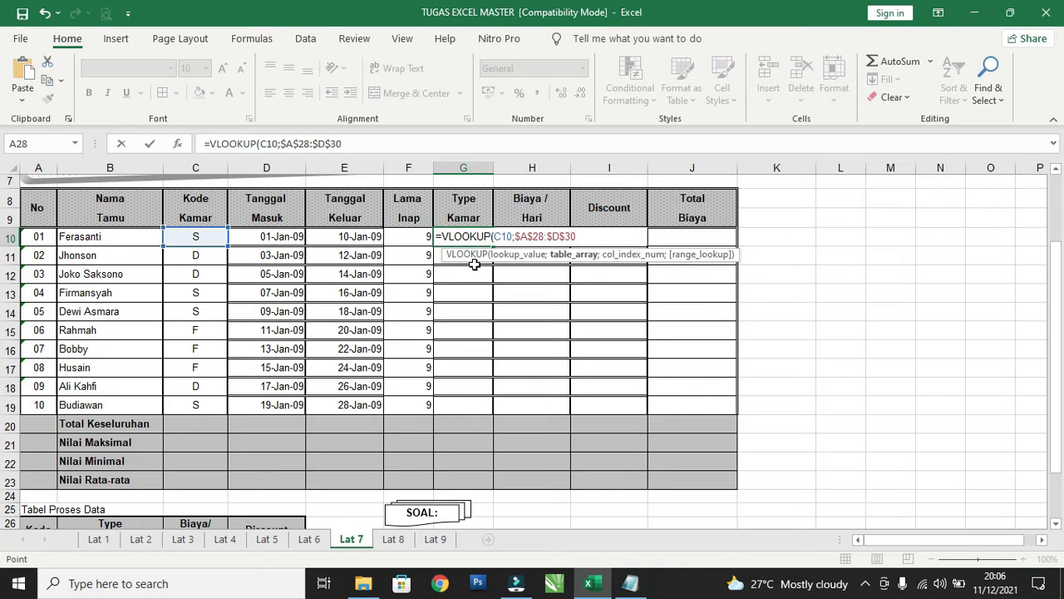
text(;)
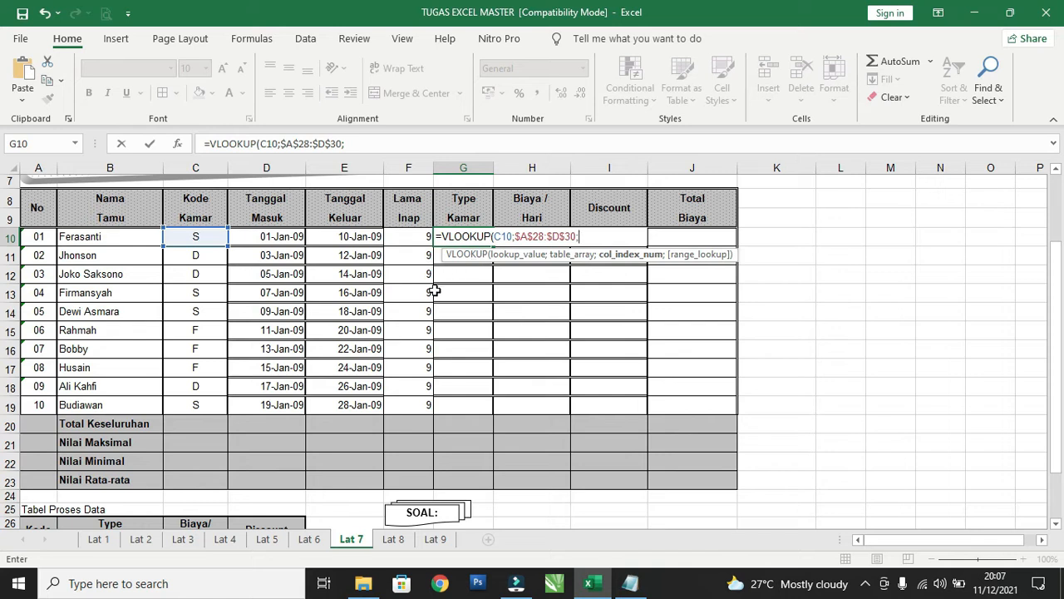
Complete the Type Kamar VLOOKUP in G10 with column index 2 and range lookup 0.
scroll(416, 295, down, 2)
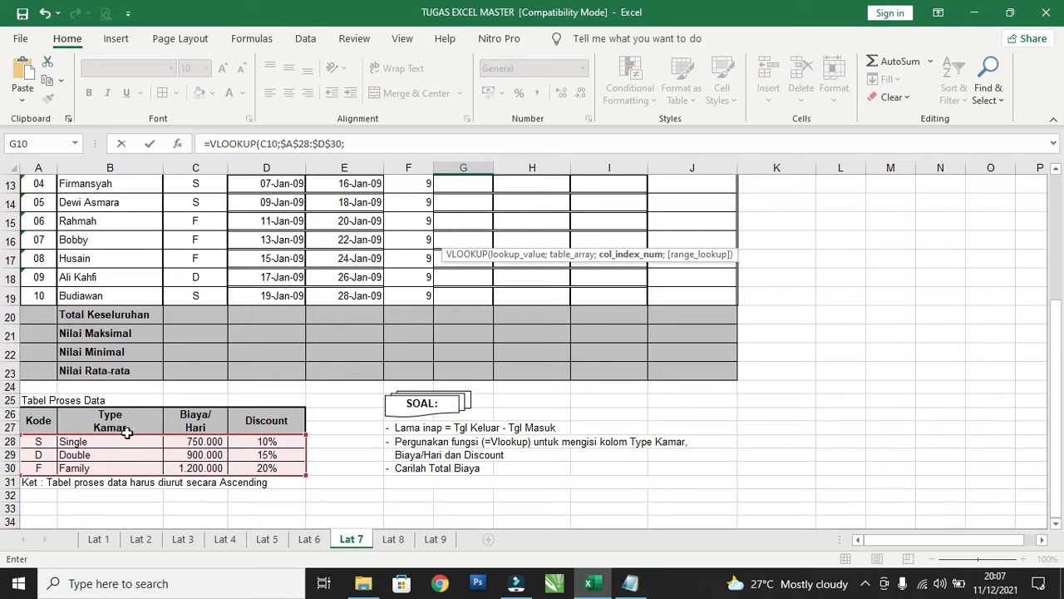
scroll(142, 426, up, 2)
scroll(152, 425, up, 3)
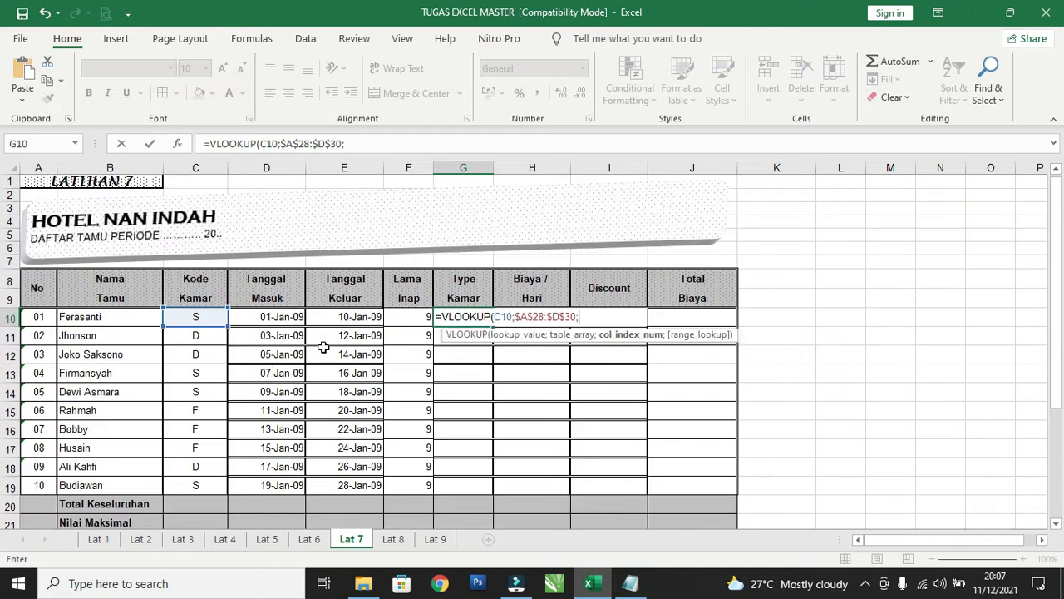
click(366, 145)
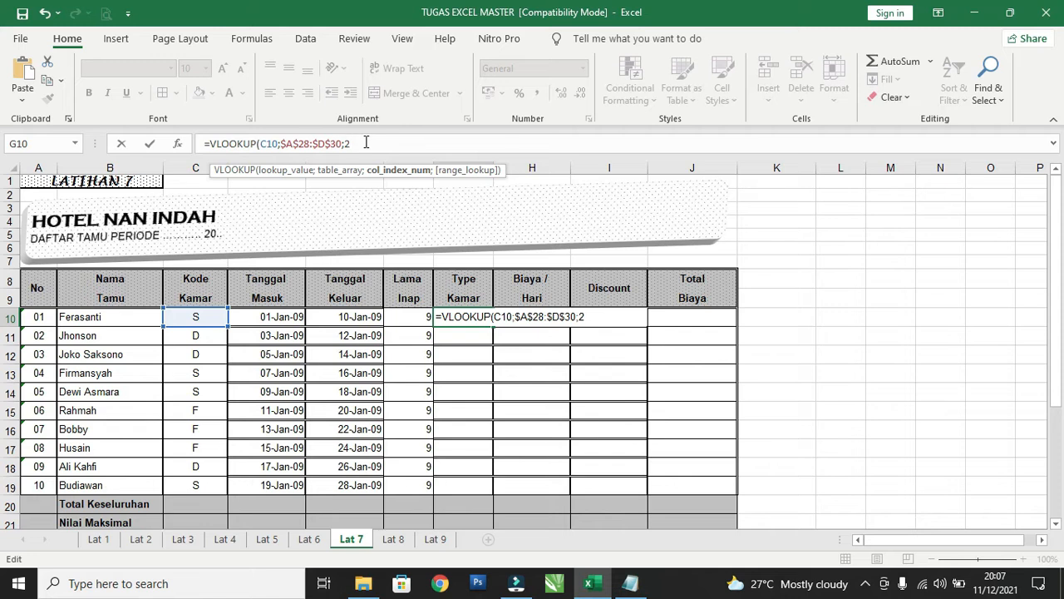
text(;0)
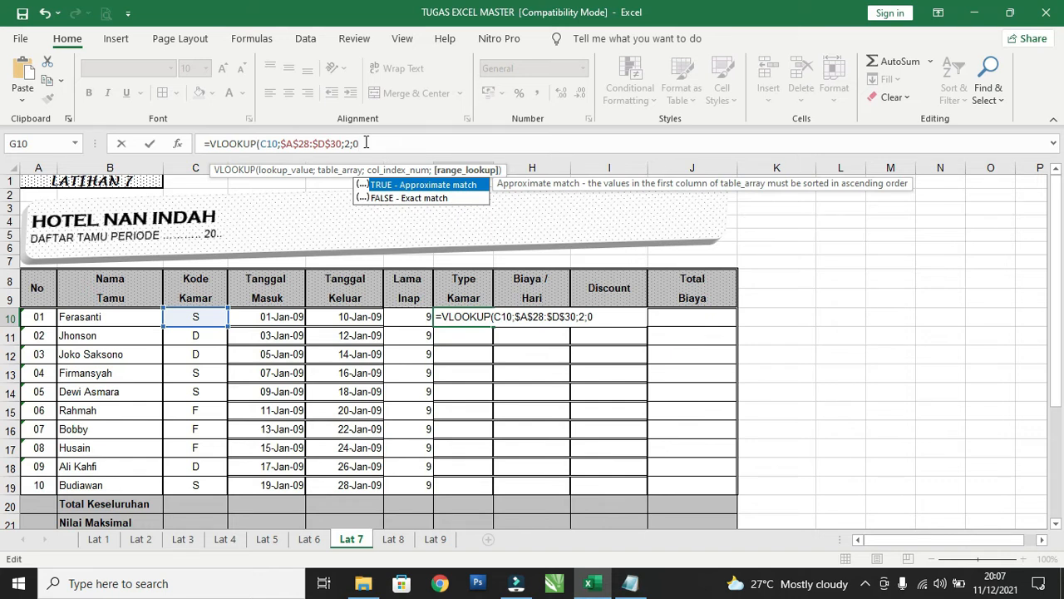
scroll(166, 308, down, 3)
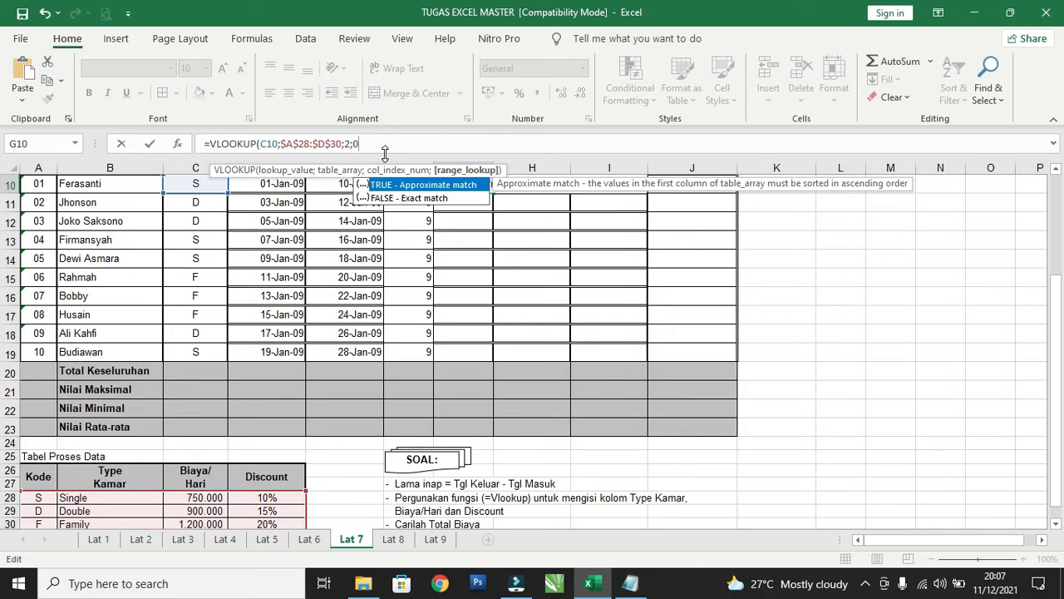
text())
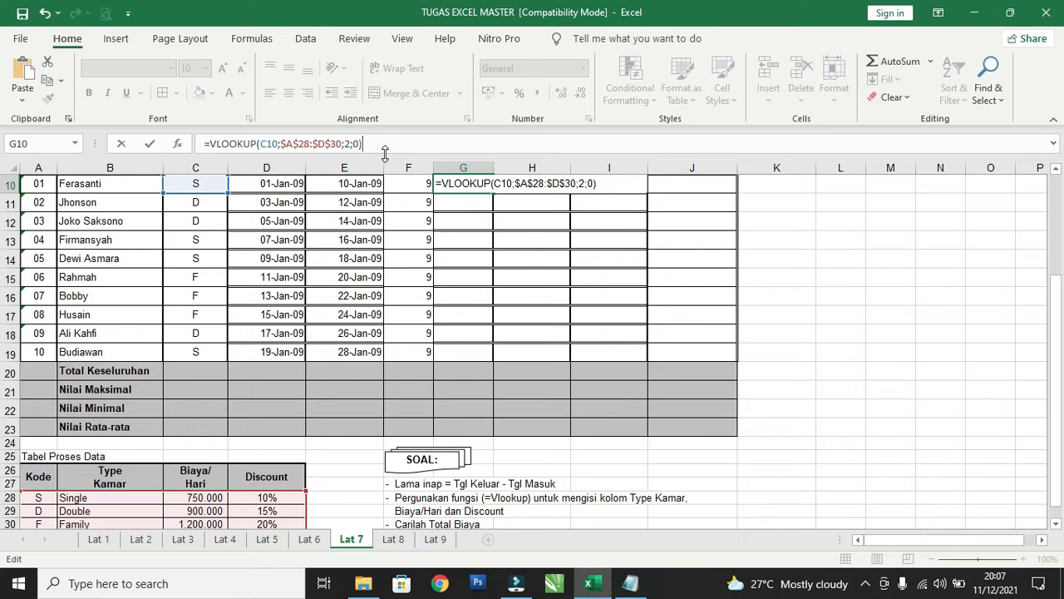
key(Return)
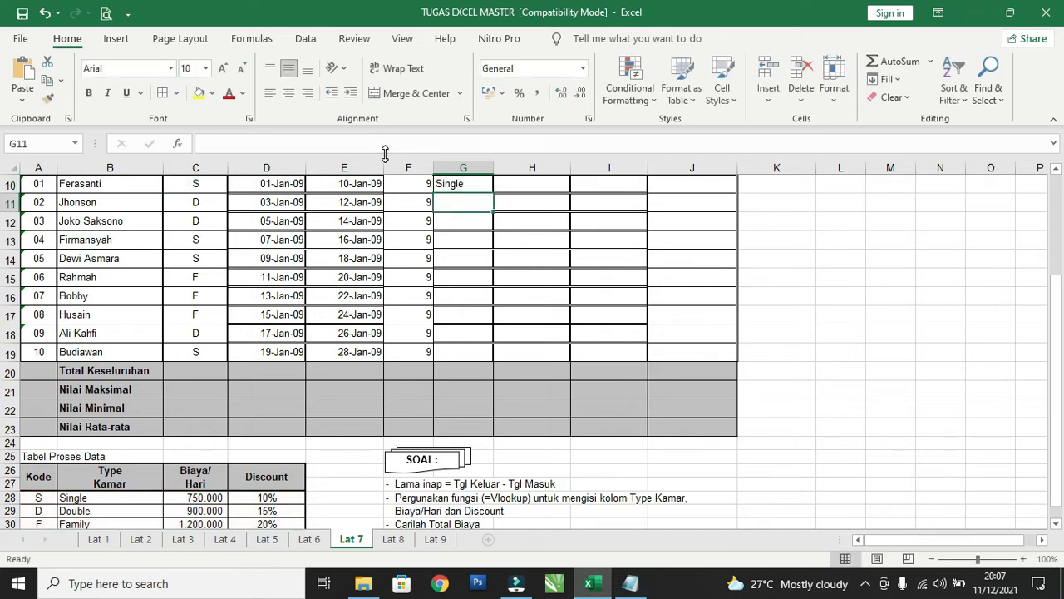
Fill the Type Kamar formula from G10 down to G19 and check the copied formula in G14 against Tabel Proses Data.
scroll(489, 216, up, 1)
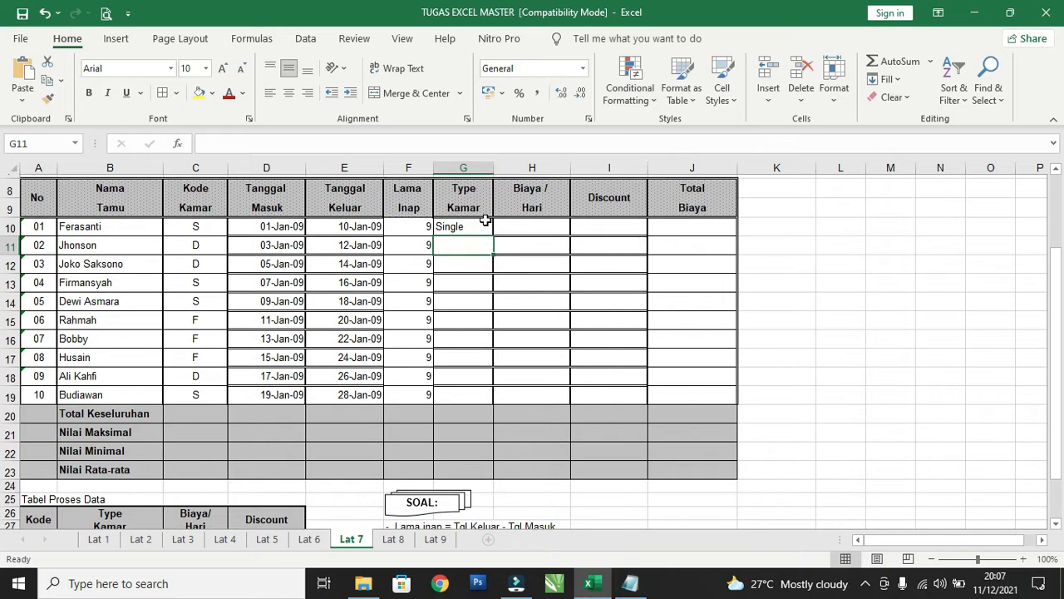
click(462, 238)
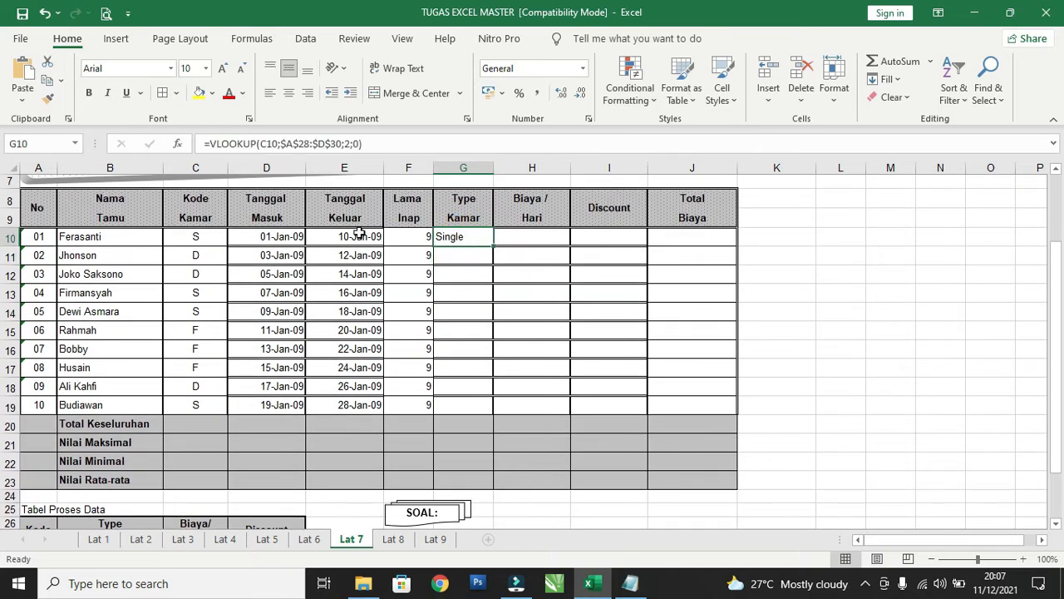
scroll(206, 320, down, 1)
scroll(207, 324, down, 3)
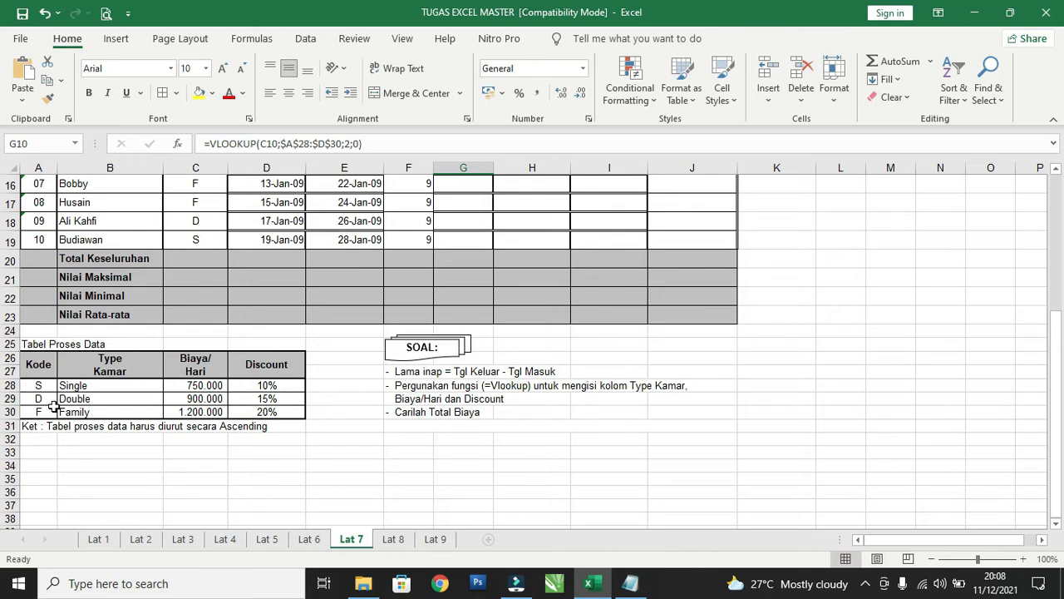
scroll(274, 345, up, 4)
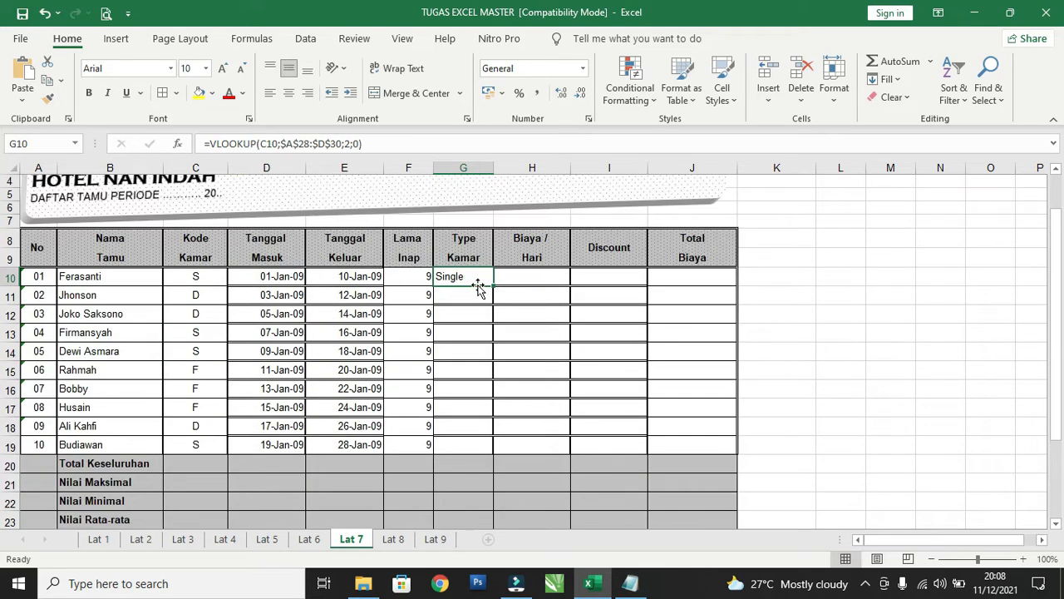
drag(492, 285, 507, 463)
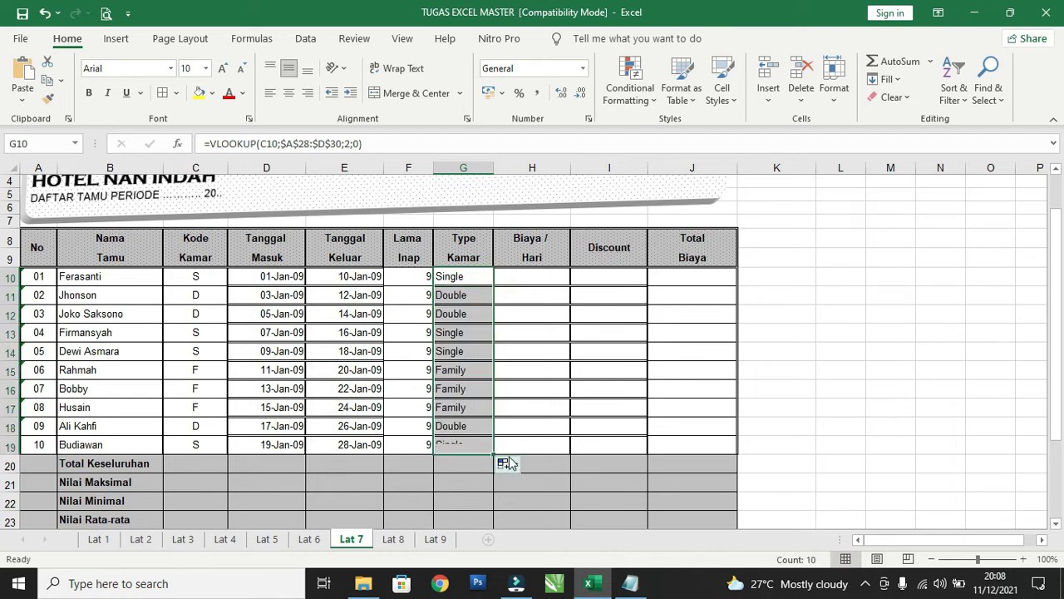
click(467, 352)
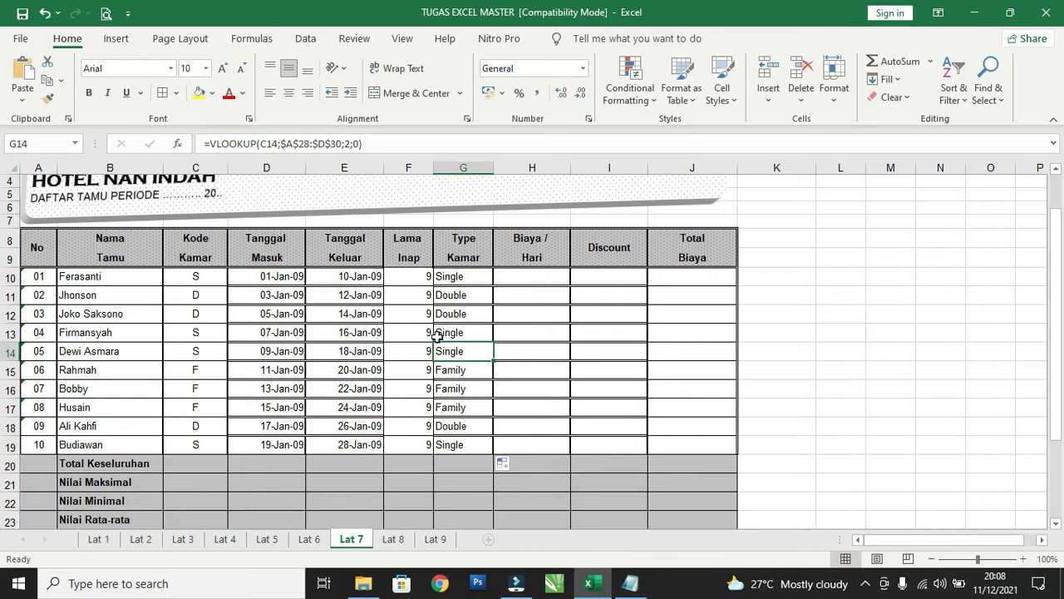
scroll(449, 353, down, 4)
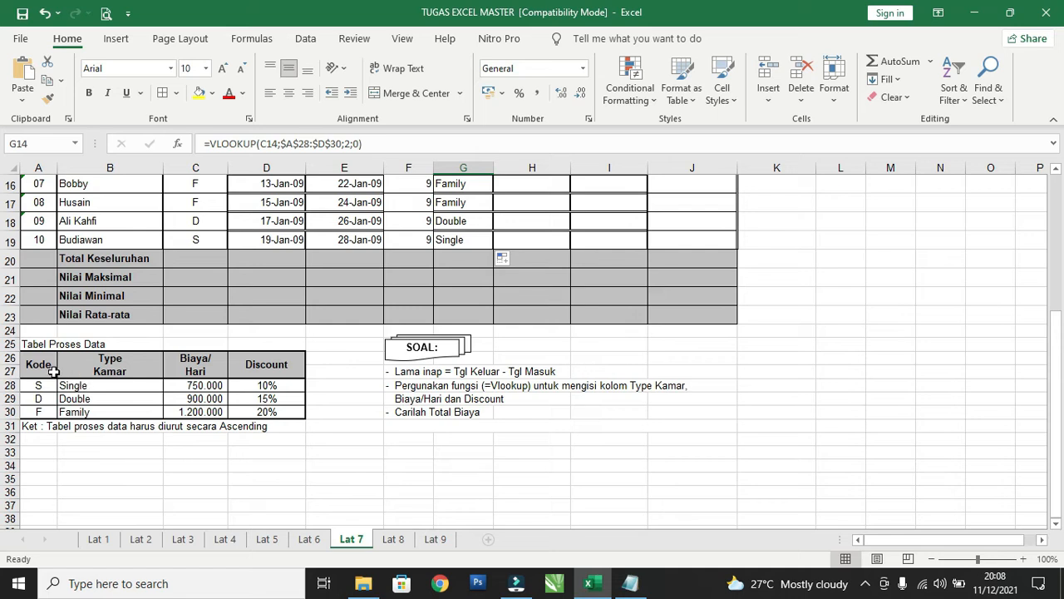
scroll(160, 418, up, 2)
scroll(160, 418, up, 2)
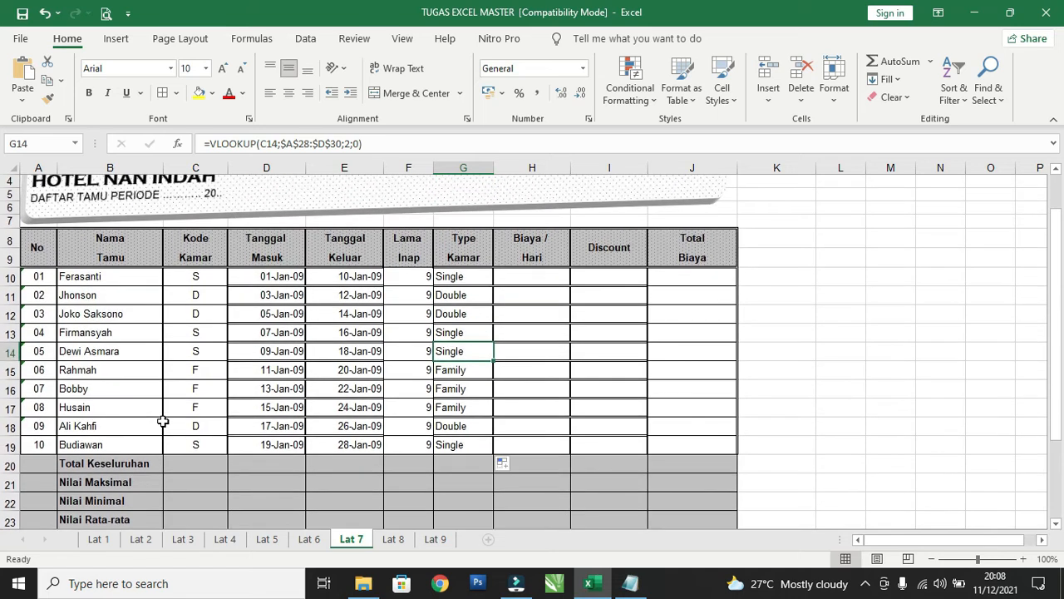
Locate the Biaya/Hari column in Tabel Proses Data and begin a VLOOKUP in H10 with room code C10 as the lookup value.
click(505, 280)
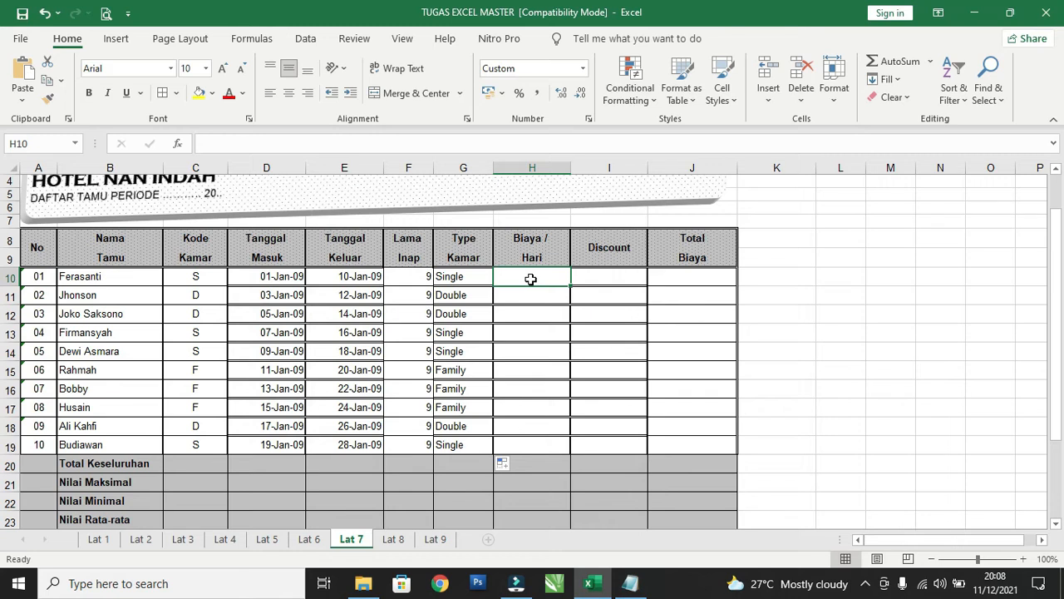
scroll(391, 341, down, 4)
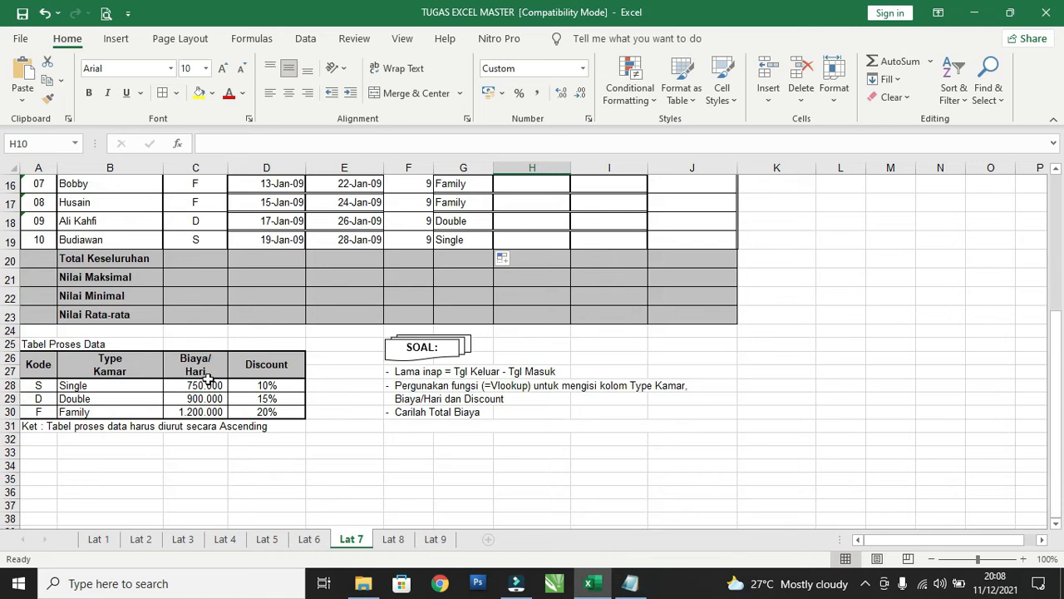
click(139, 383)
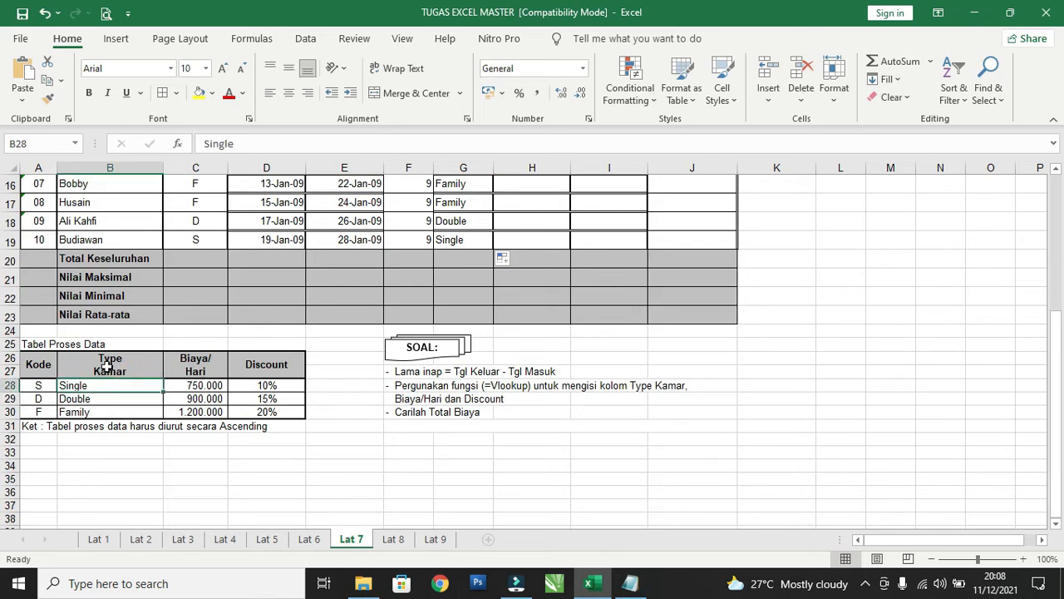
click(69, 363)
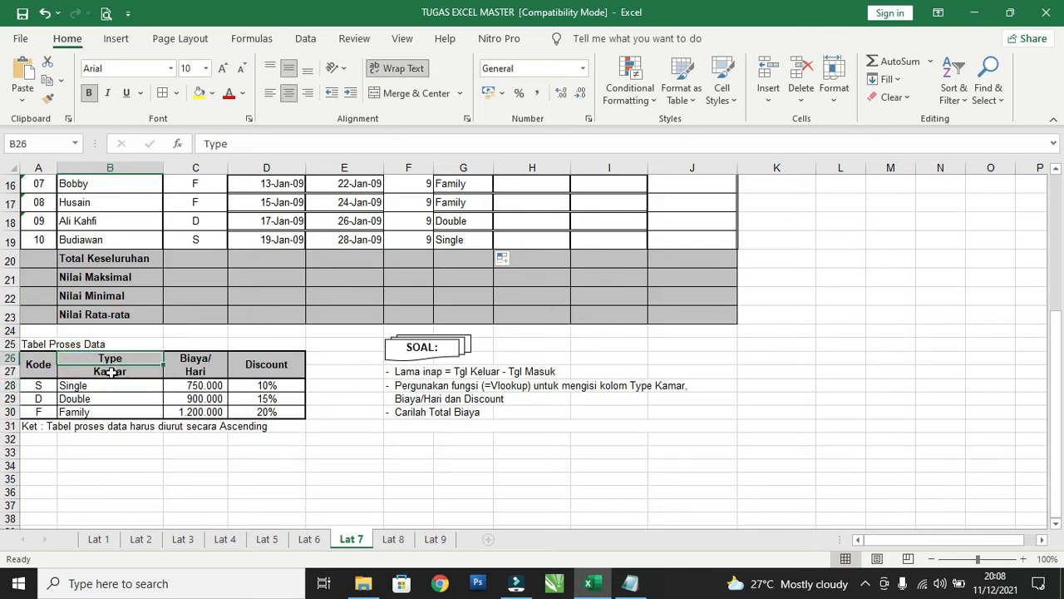
click(182, 360)
scroll(329, 366, up, 4)
click(524, 280)
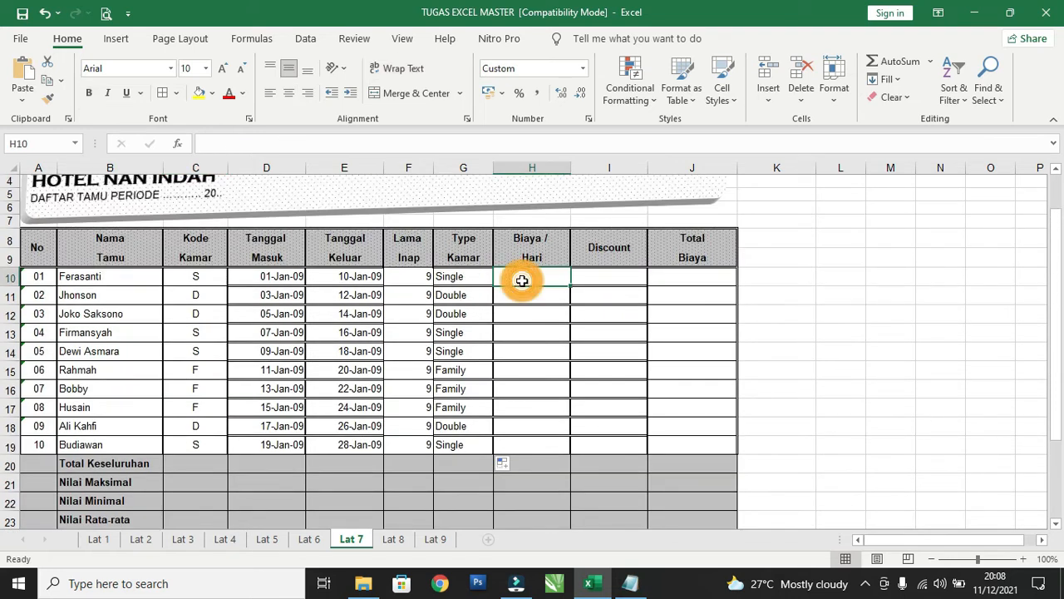
text(=)
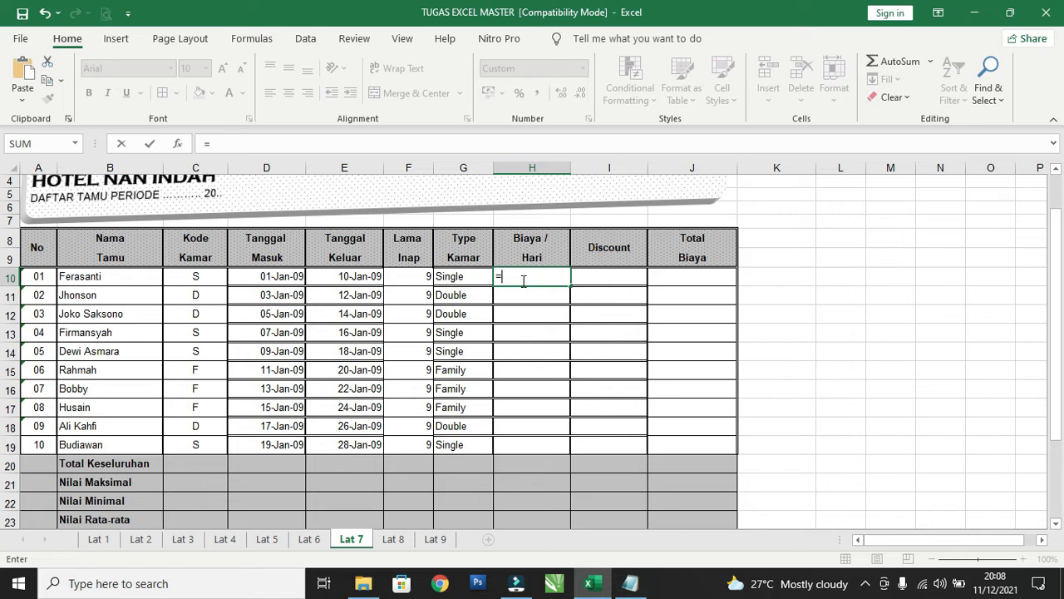
text(vlo)
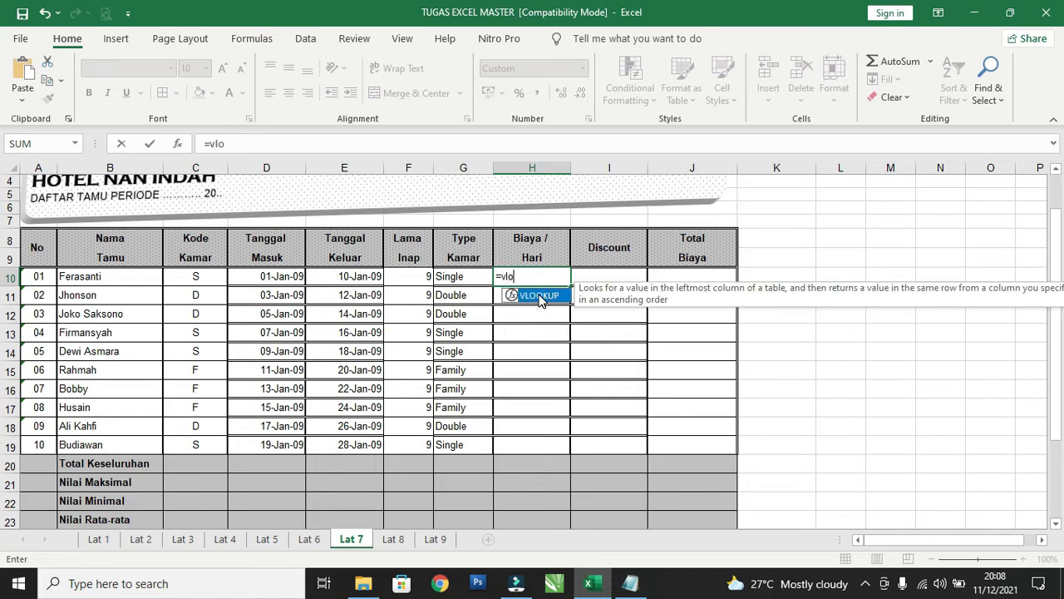
click(538, 297)
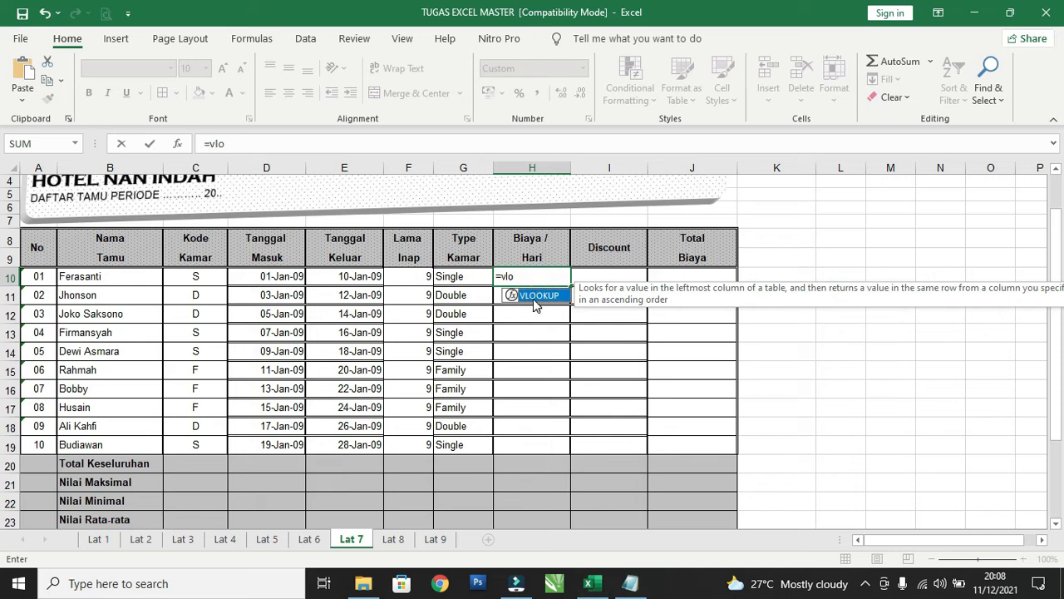
double_click(533, 298)
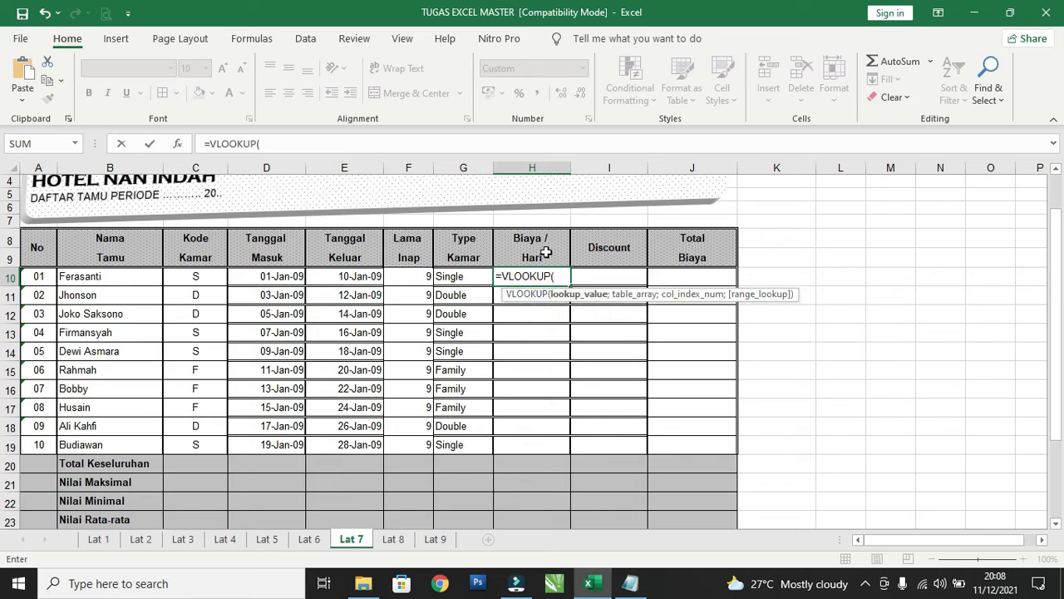
click(203, 280)
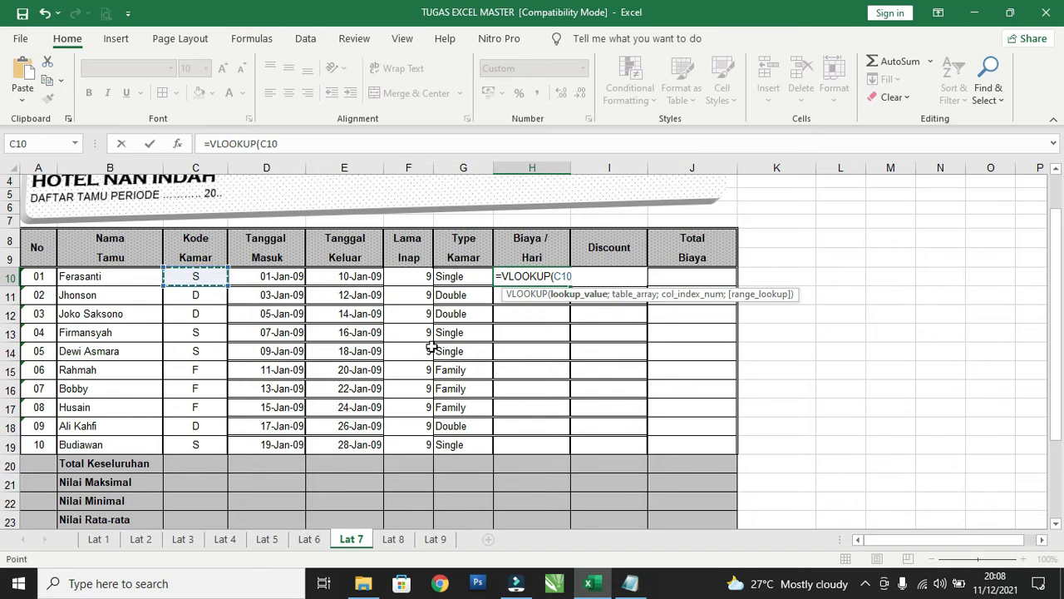
Add the Tabel Proses Data range to the H10 VLOOKUP as the absolute table array $A$28:$D$30, followed by a semicolon.
text(;)
scroll(432, 347, down, 3)
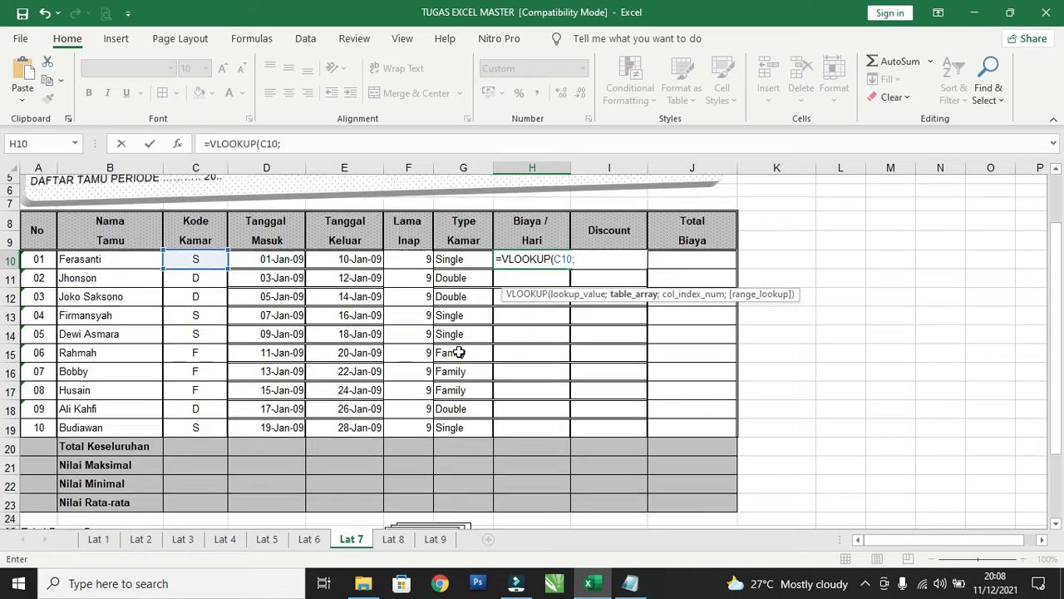
drag(37, 440, 292, 471)
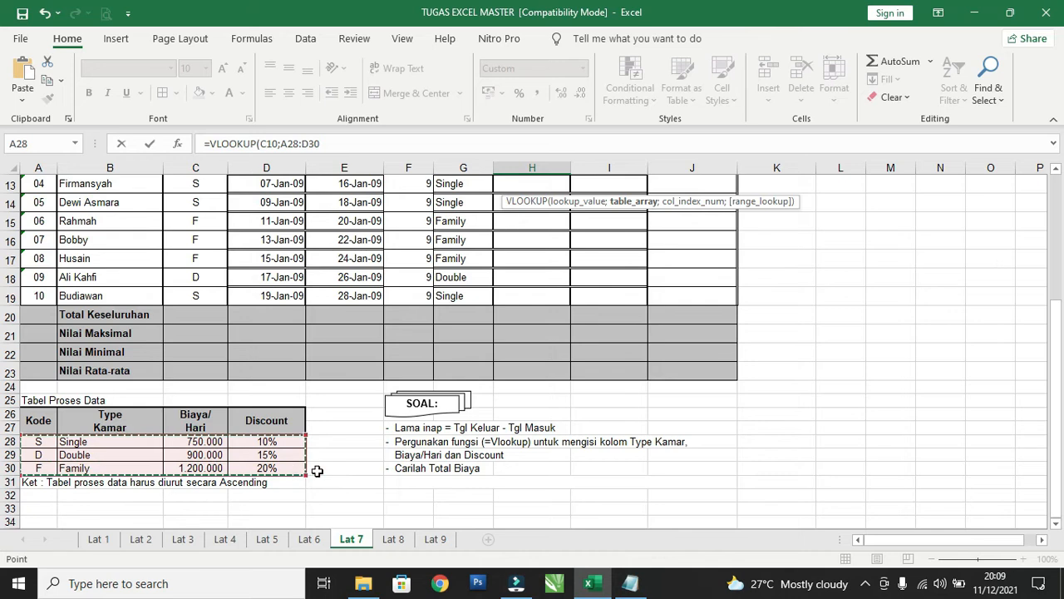
scroll(391, 453, up, 3)
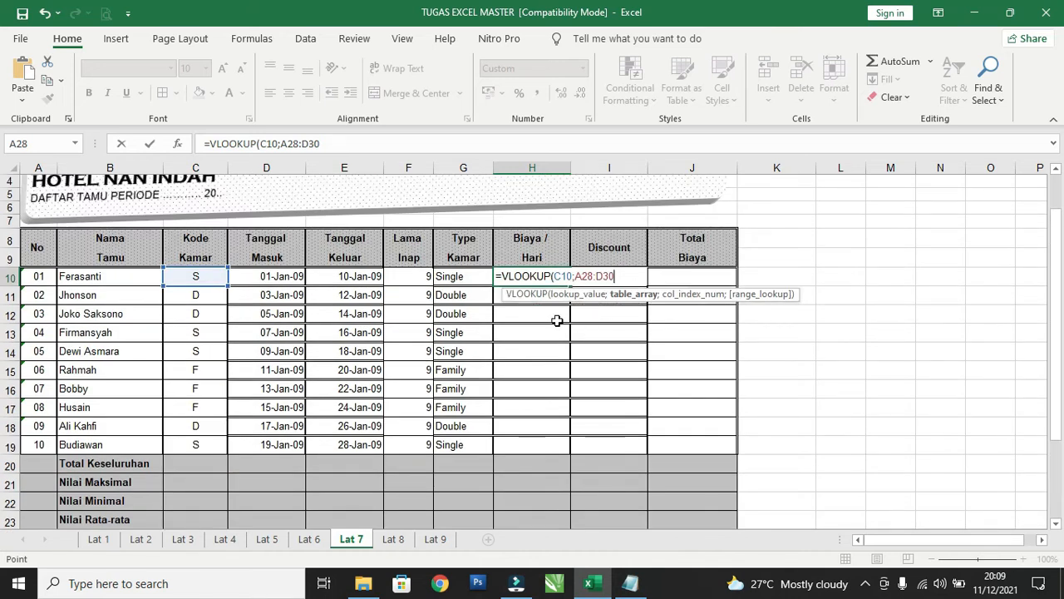
key(F4)
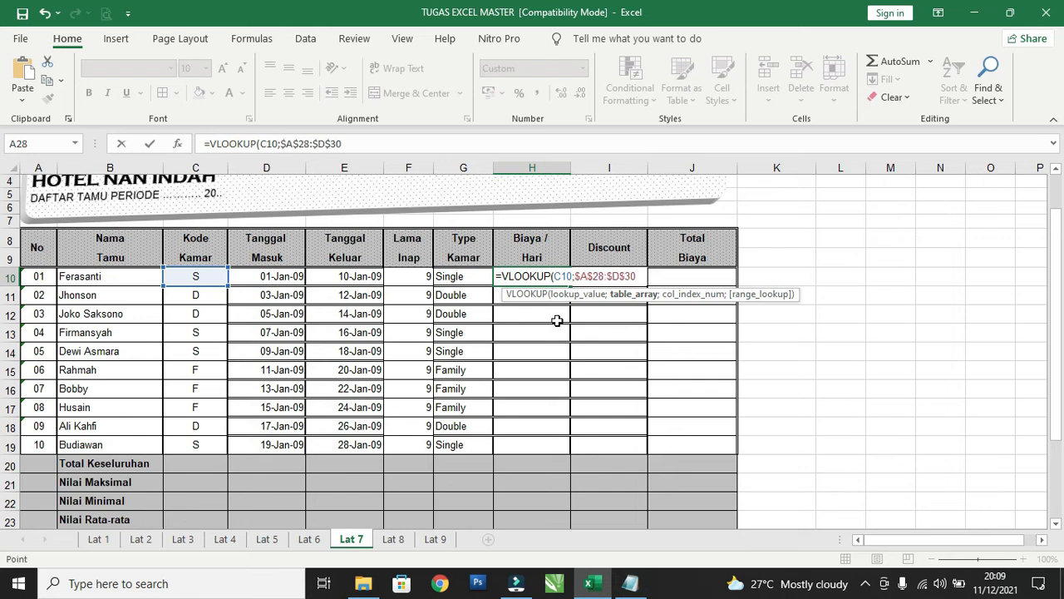
text(;)
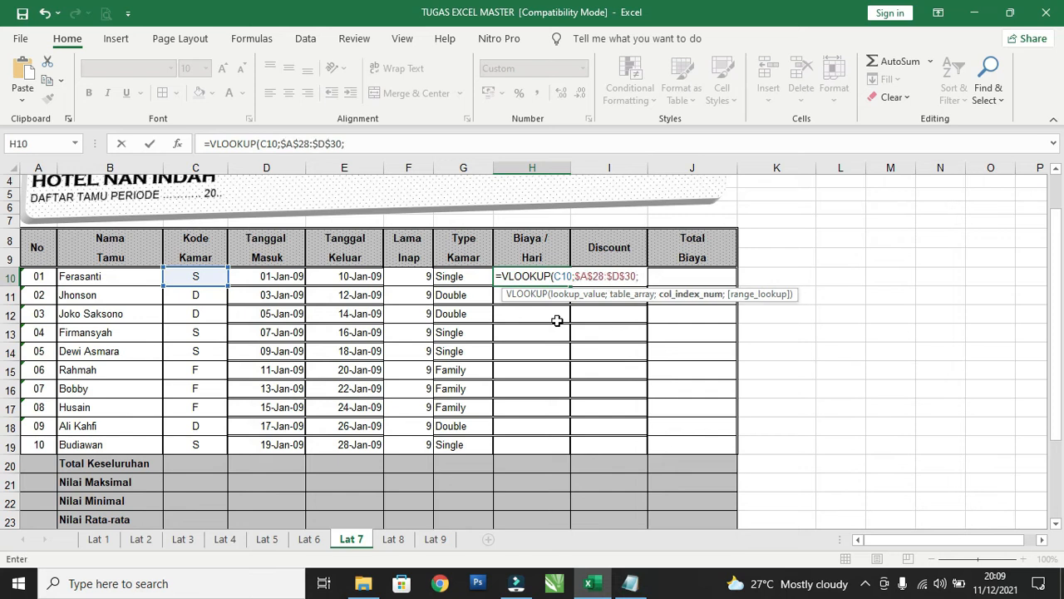
Complete the Biaya/Hari VLOOKUP in H10 with column index 3 and range lookup 0.
scroll(541, 347, down, 3)
scroll(516, 345, up, 3)
scroll(305, 483, down, 2)
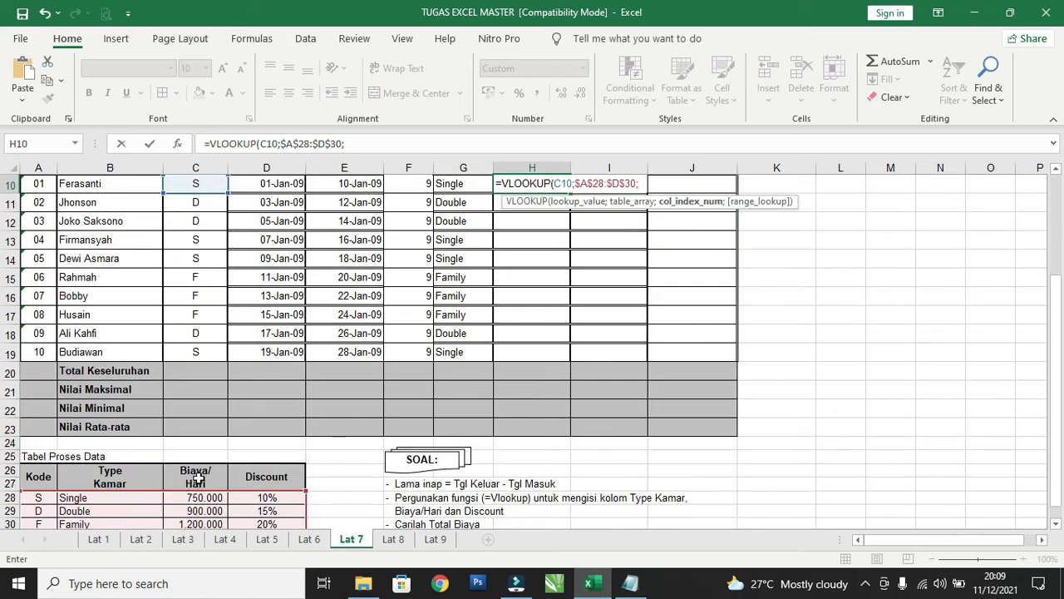
scroll(462, 368, up, 2)
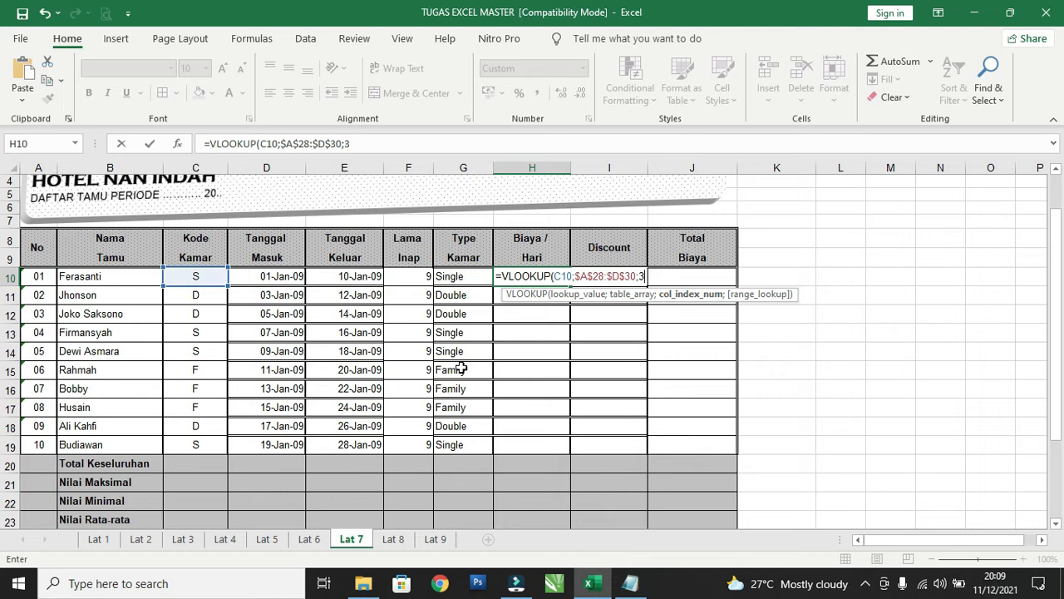
text(;0))
key(Return)
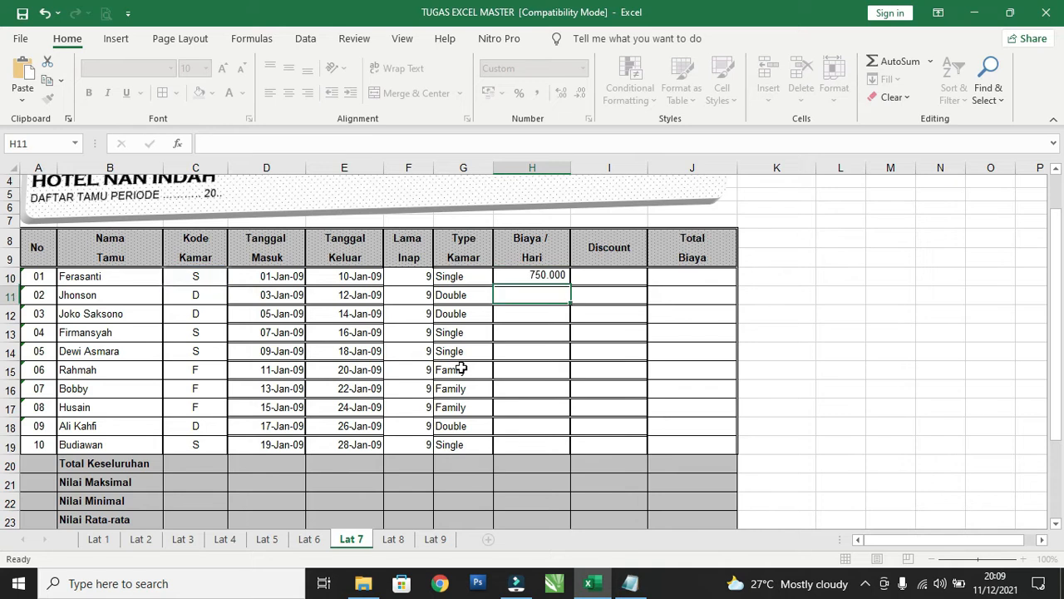
Check the Biaya/Hari formula and result in H10 against Tabel Proses Data.
scroll(461, 368, down, 1)
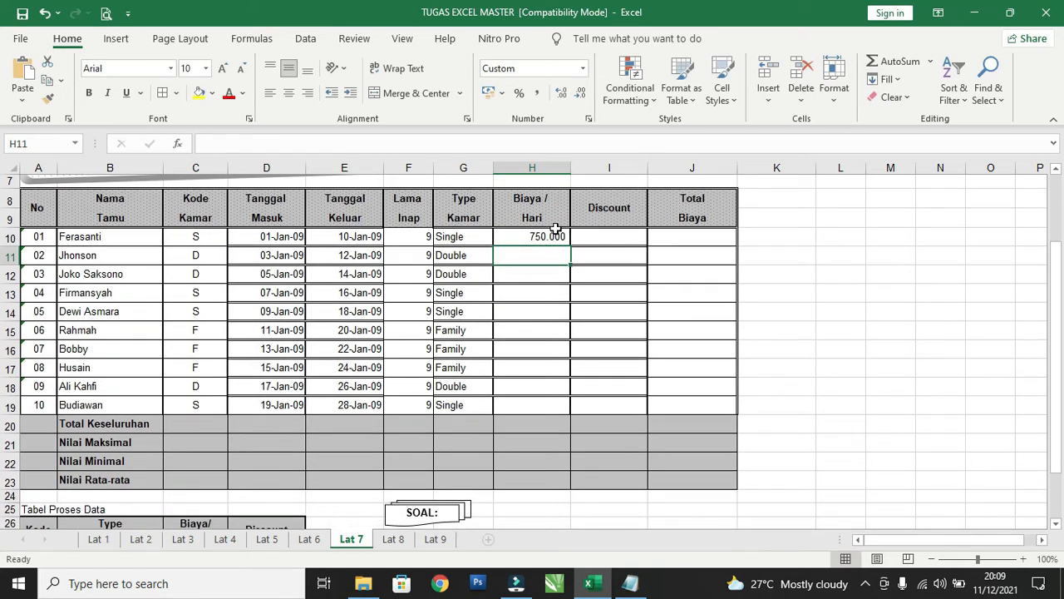
click(551, 233)
scroll(316, 373, down, 1)
scroll(515, 341, up, 1)
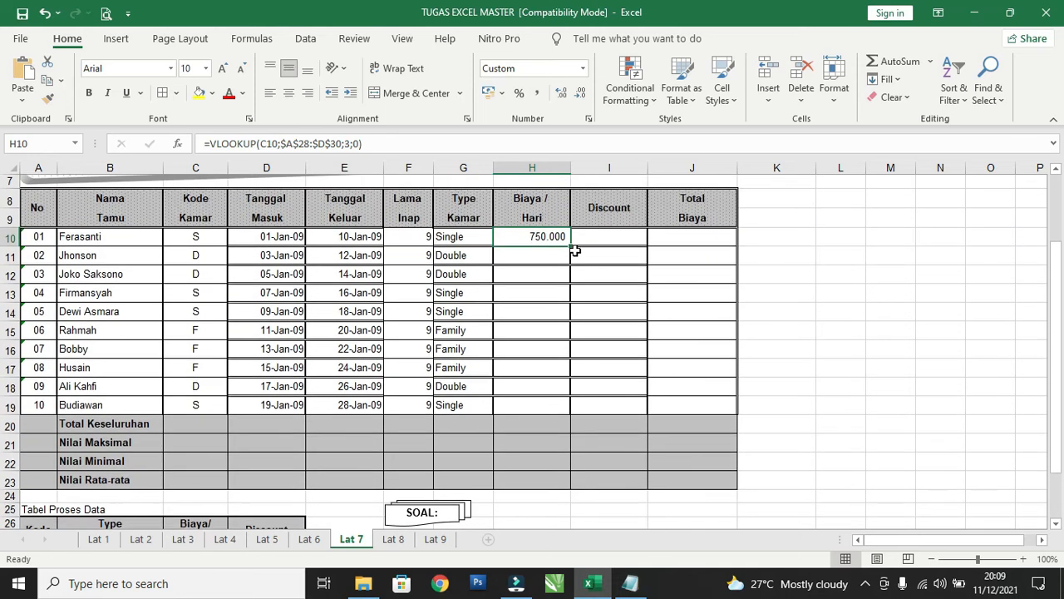
Copy the Biaya/Hari formula from H10 down through H19 for all guests.
drag(572, 239, 563, 421)
click(918, 322)
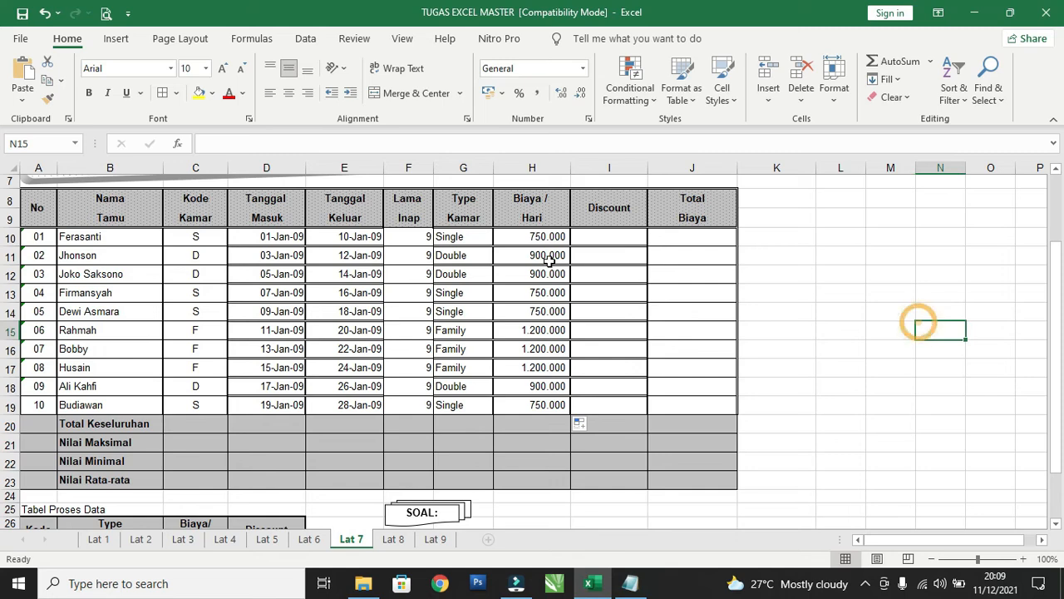
scroll(520, 355, down, 2)
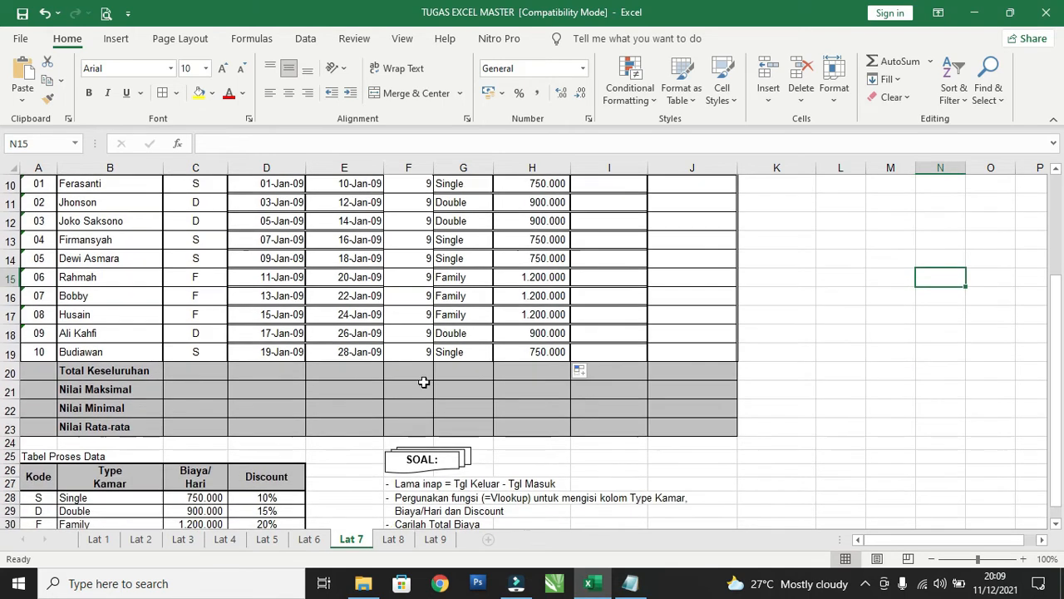
scroll(510, 349, up, 2)
scroll(509, 349, up, 2)
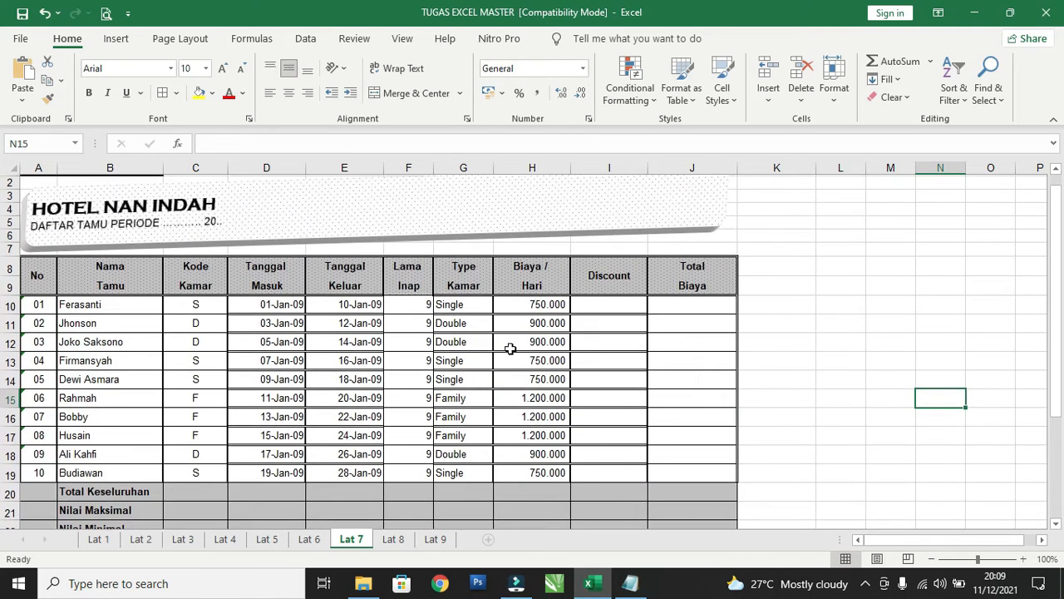
Locate the Discount column in Tabel Proses Data and begin a VLOOKUP in I10 with room code C10 as the lookup value.
click(612, 311)
scroll(532, 349, down, 5)
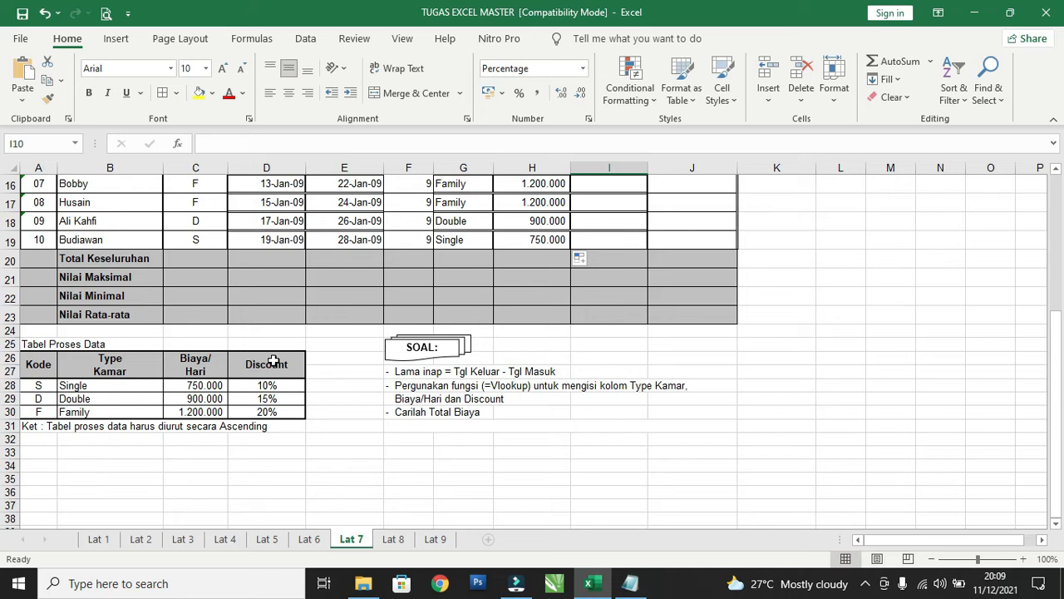
scroll(410, 358, up, 4)
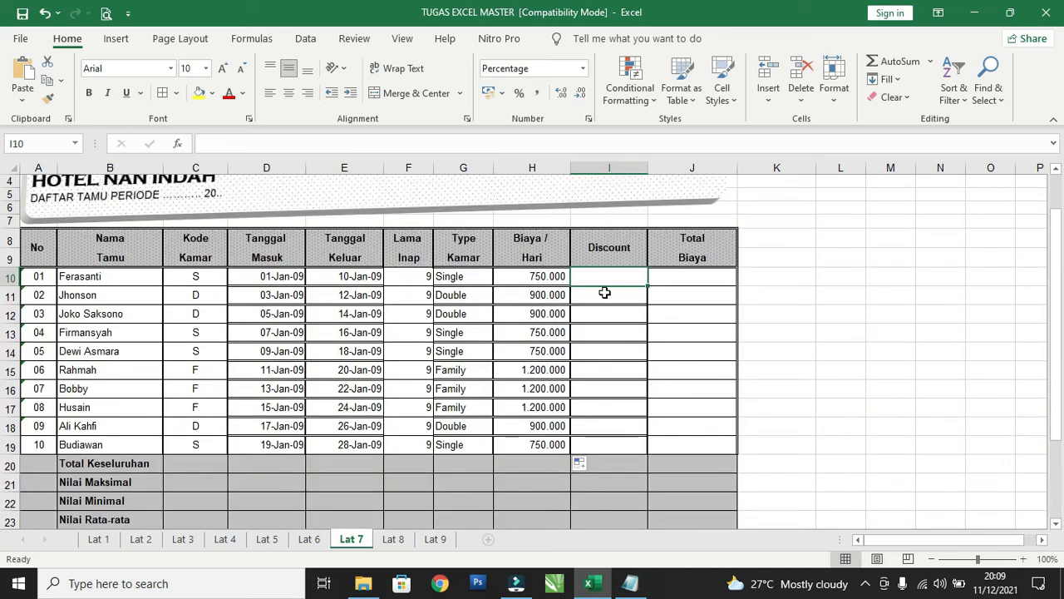
text(=vloo)
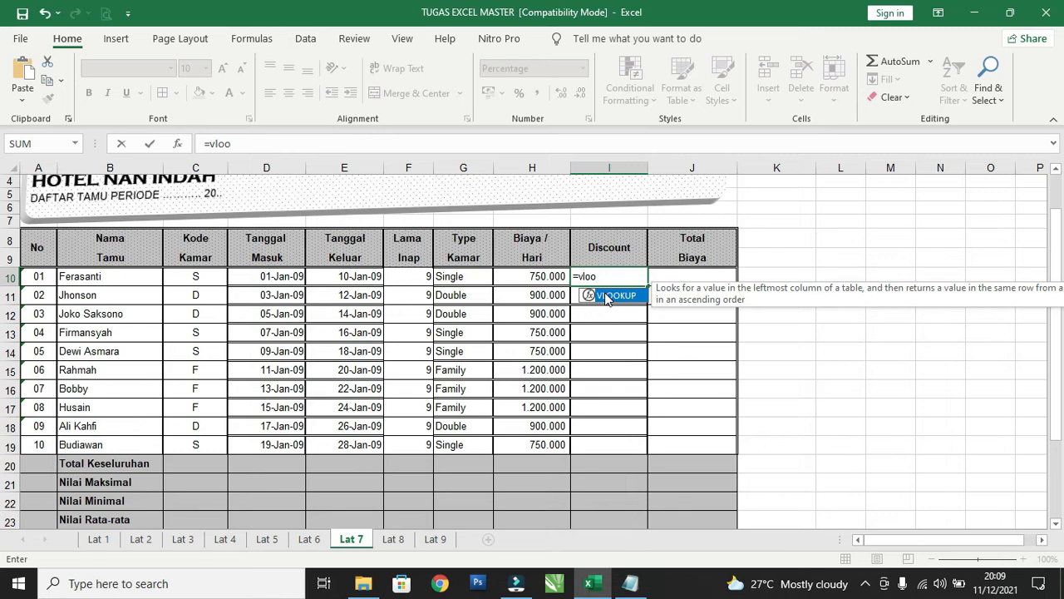
double_click(607, 296)
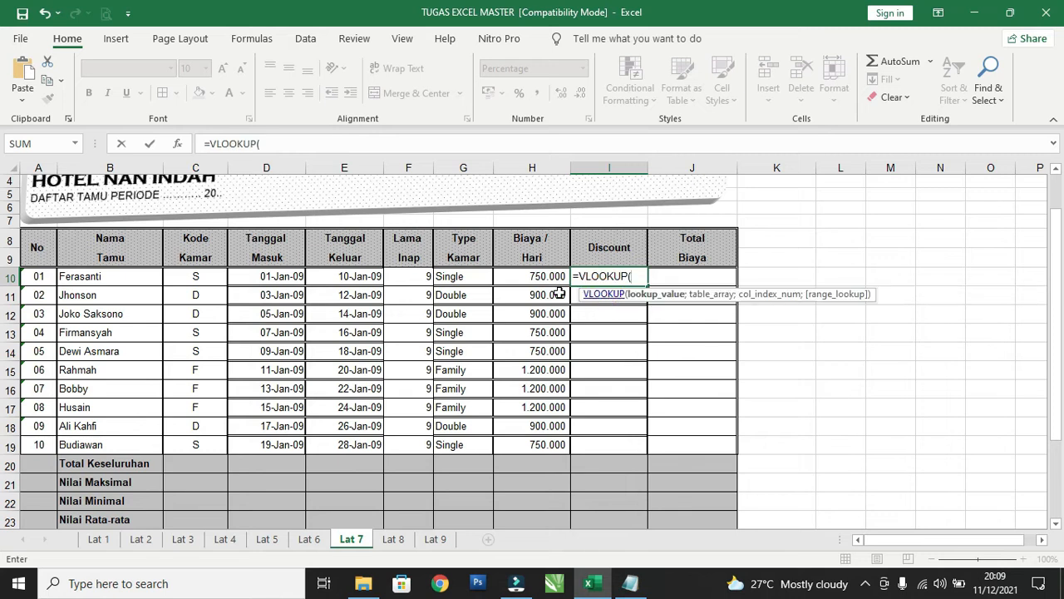
click(183, 277)
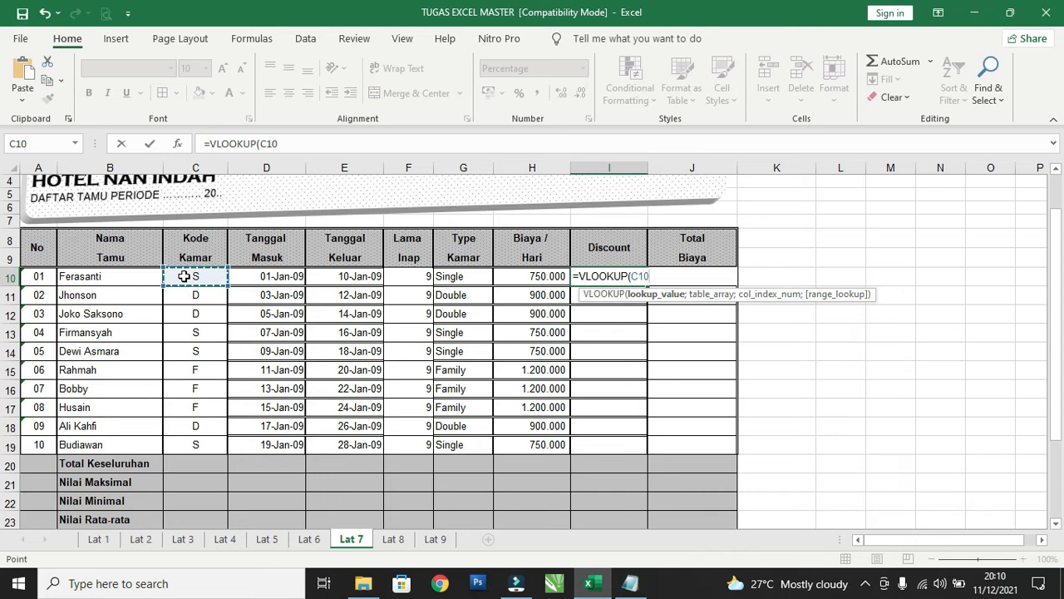
text(;)
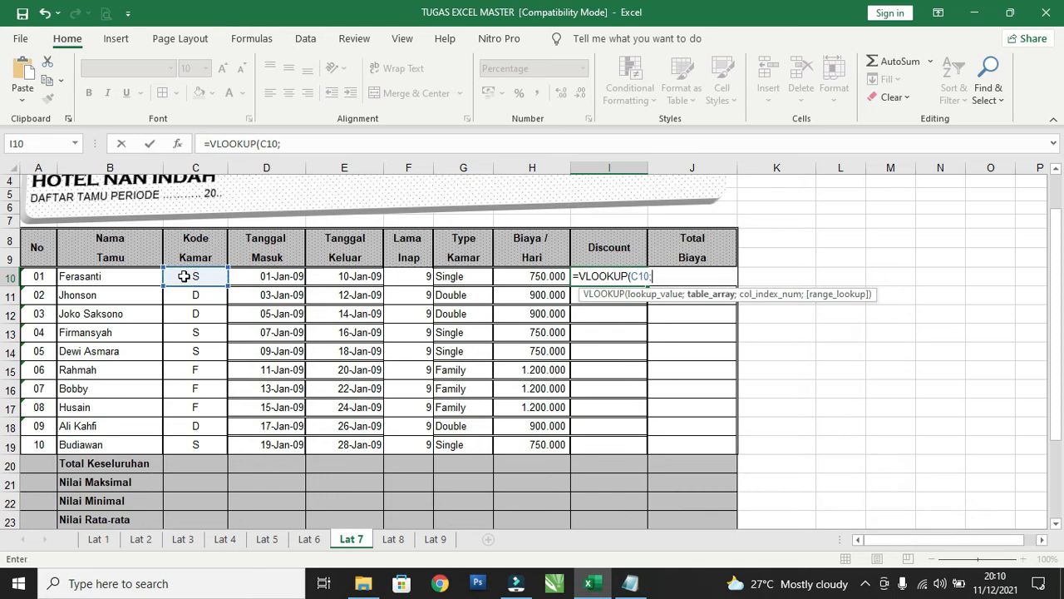
Add the Tabel Proses Data range to the I10 VLOOKUP as the absolute table array $A$28:$D$30, followed by a semicolon.
scroll(184, 276, down, 3)
drag(38, 442, 274, 468)
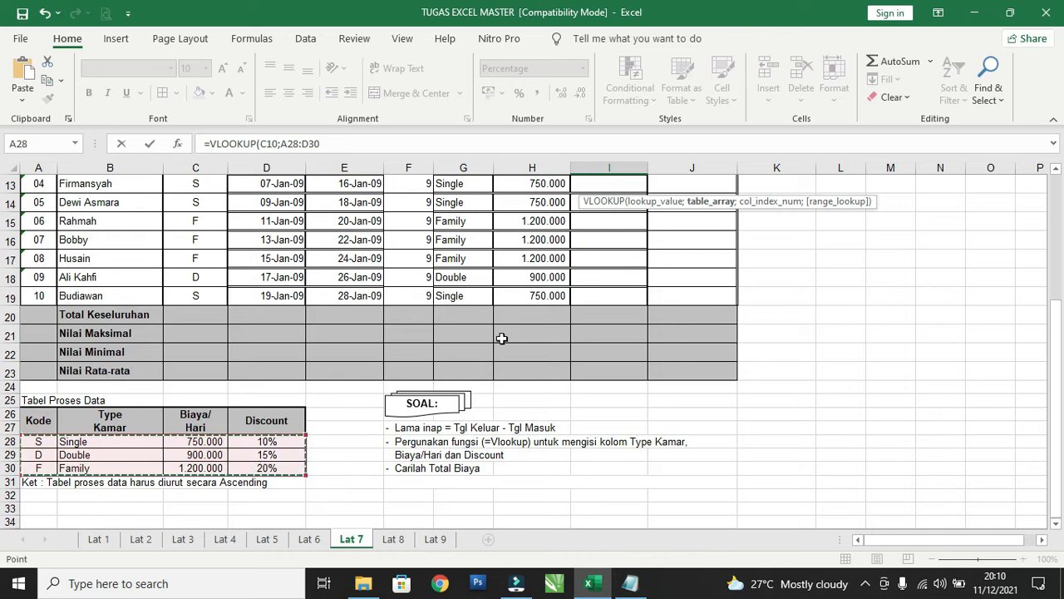
scroll(499, 340, up, 3)
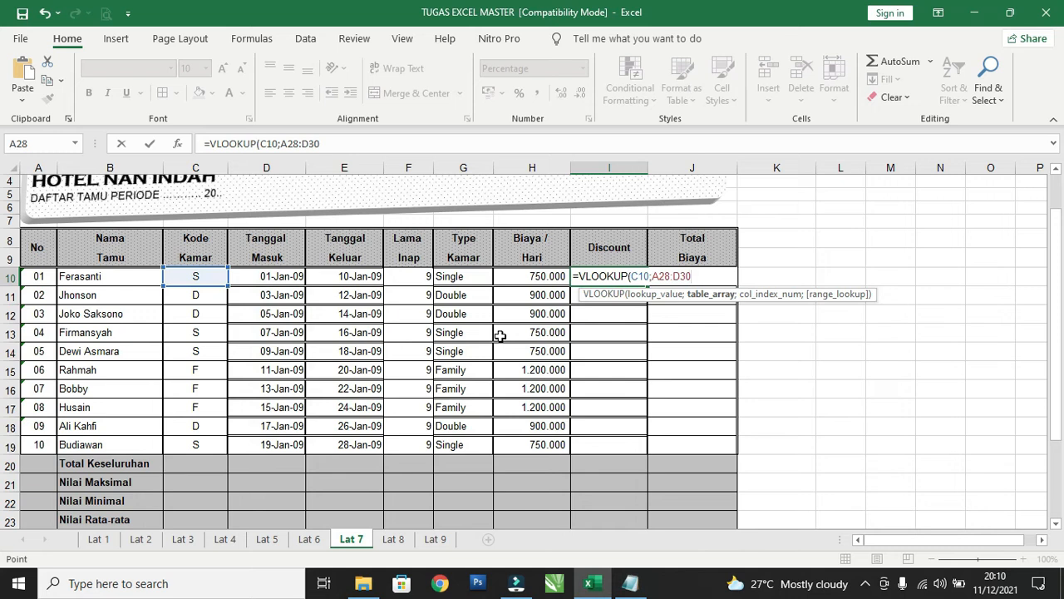
key(F4)
text(;)
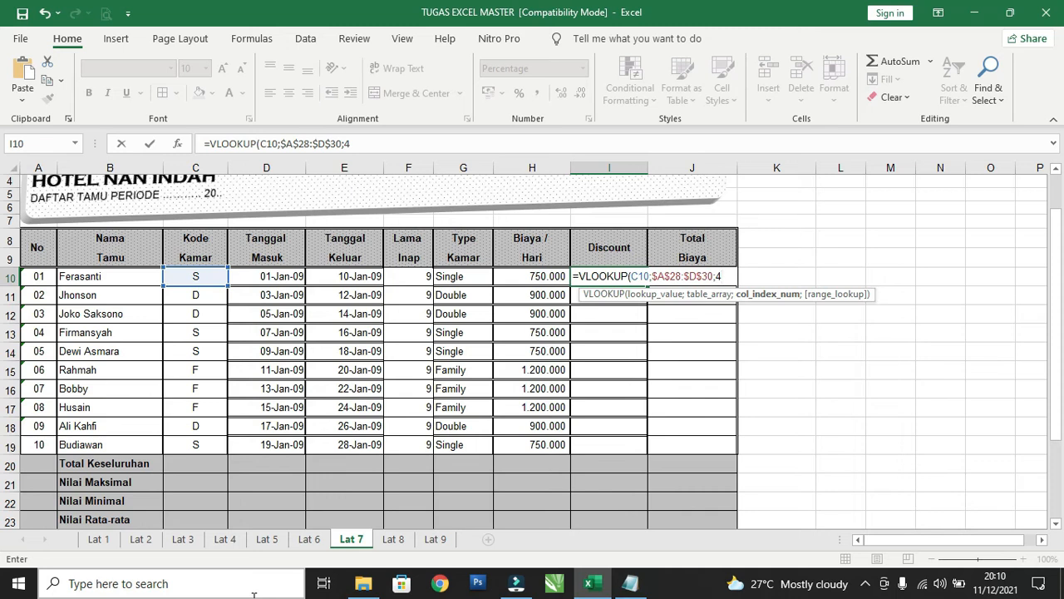
text(4)
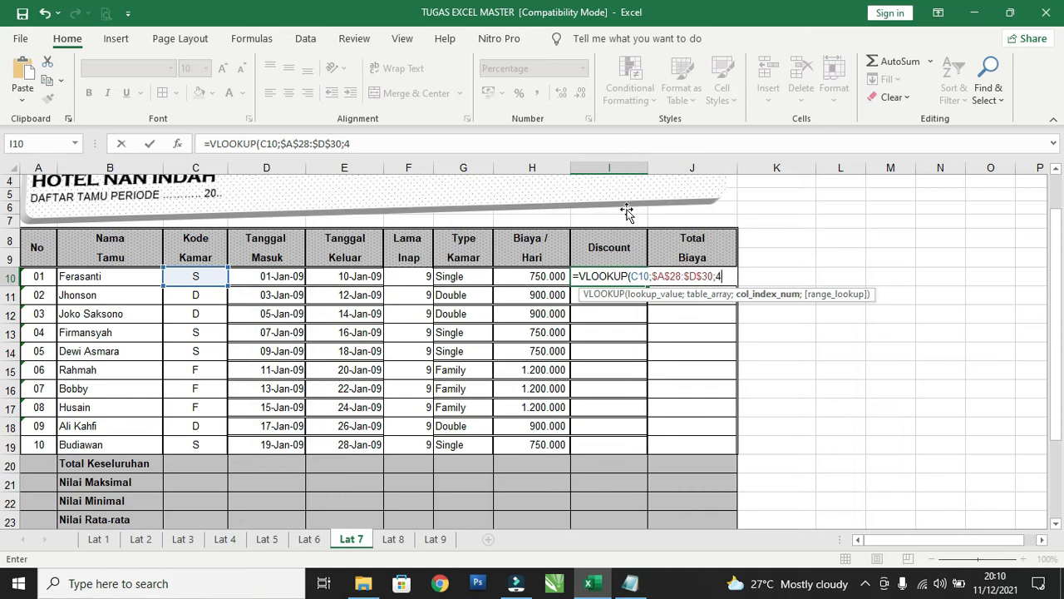
Complete the Discount VLOOKUP in I10 with column index 4 and range lookup 0.
scroll(208, 511, down, 2)
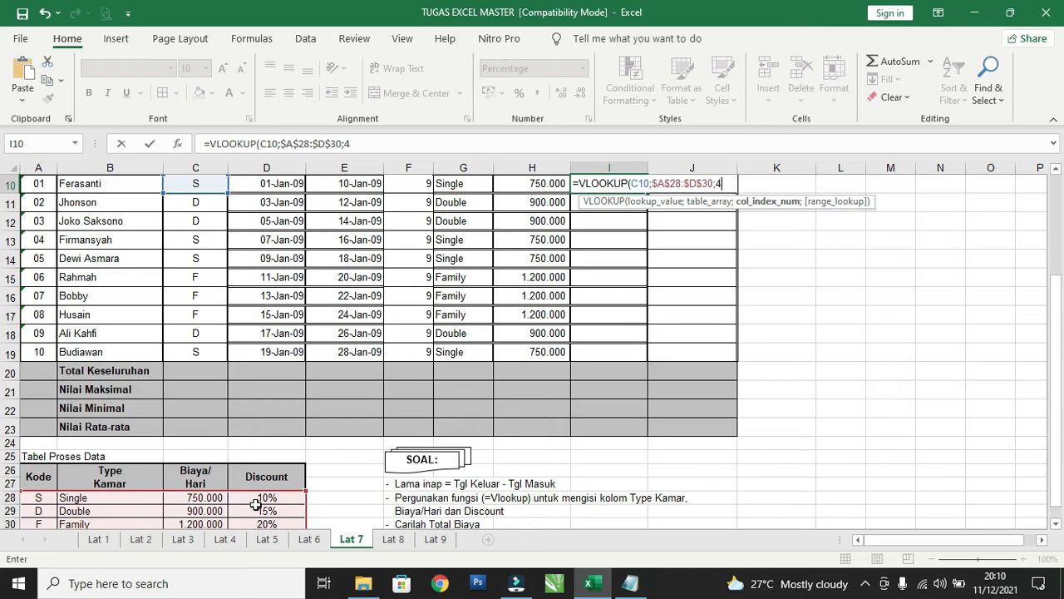
scroll(291, 494, up, 2)
text(;0)
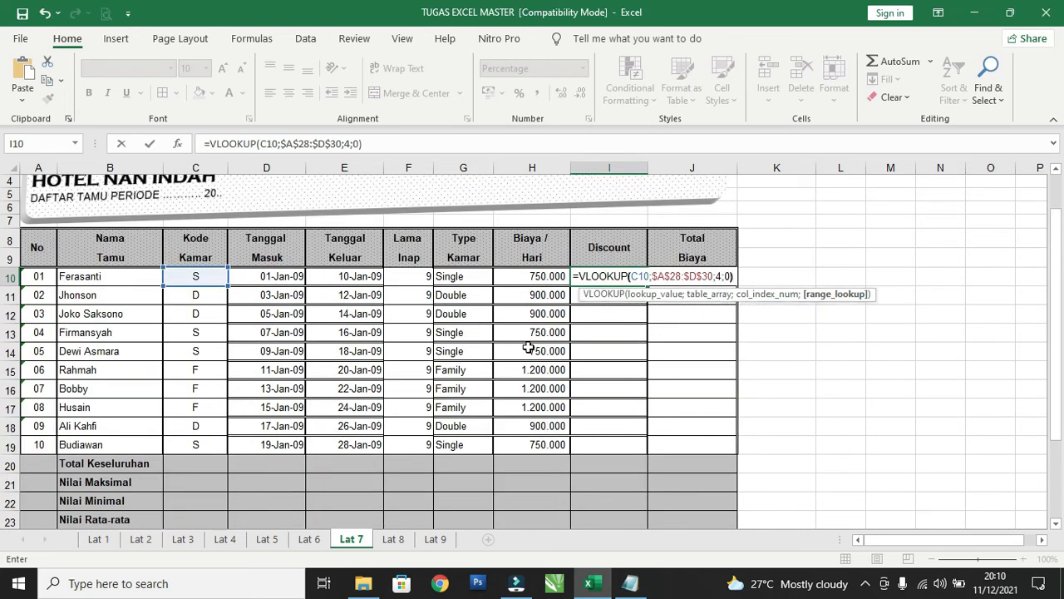
text())
key(Return)
Copy the Discount formula from I10 down through I19 for all guests.
scroll(527, 350, down, 2)
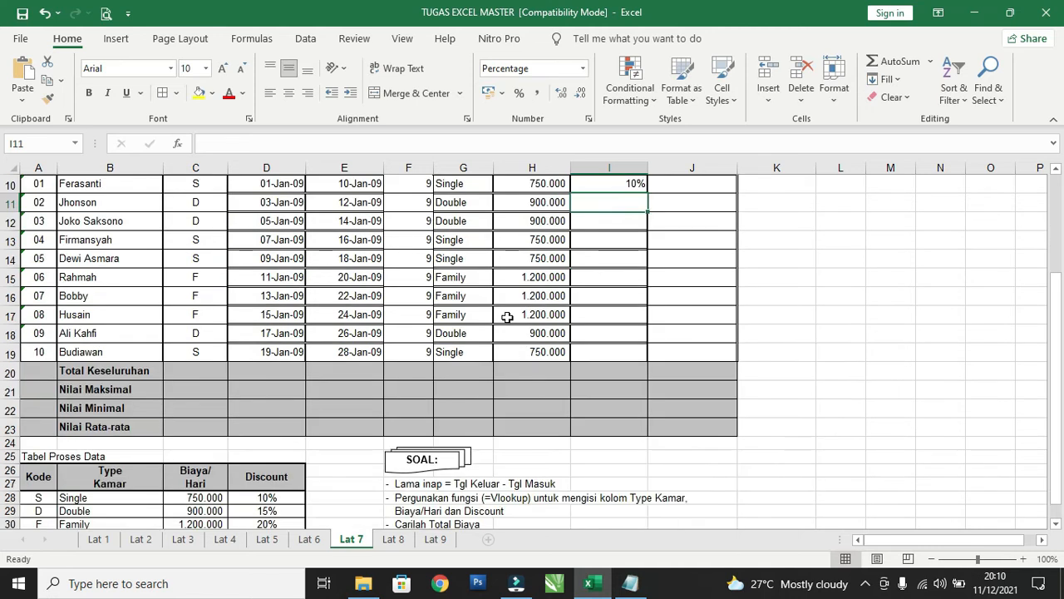
scroll(646, 210, up, 1)
click(634, 236)
drag(647, 245, 637, 414)
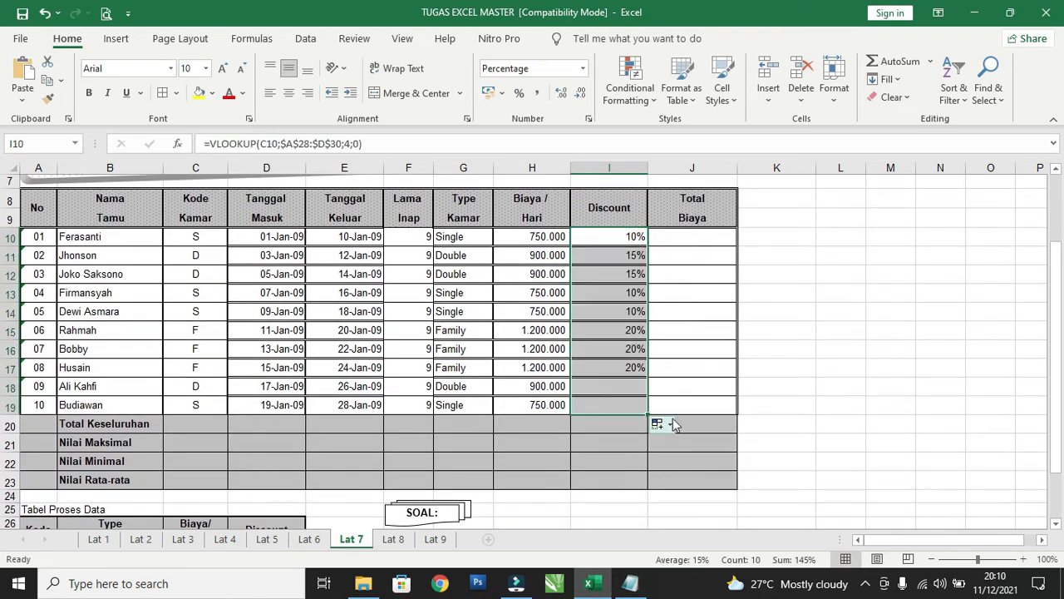
click(796, 415)
Begin the Total Biaya formula in J10 with daily cost times length of stay, =(H10*F10).
scroll(481, 313, up, 1)
click(692, 280)
text(=)
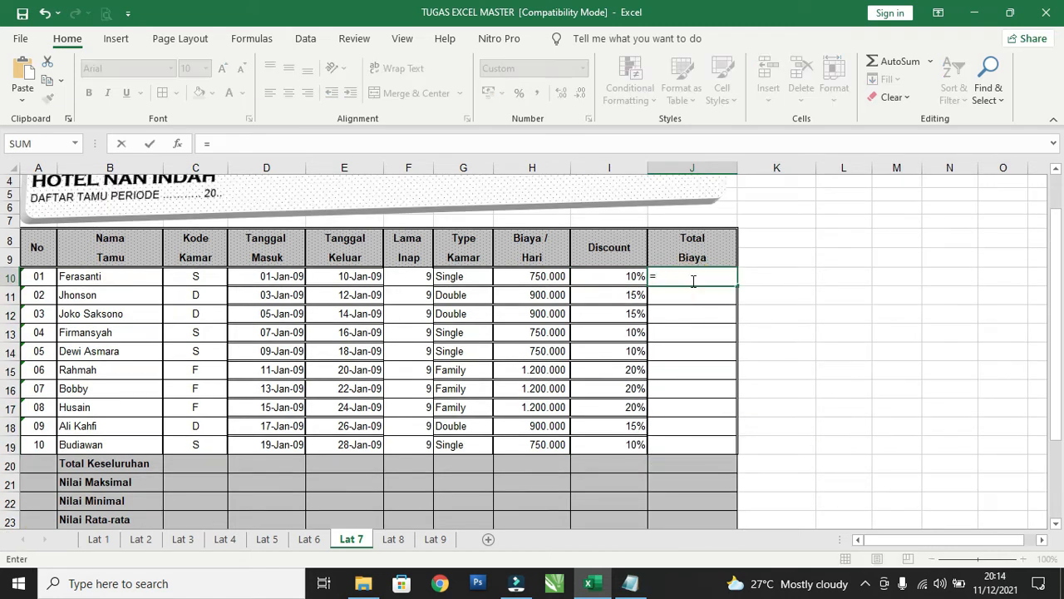
text(9)
click(545, 276)
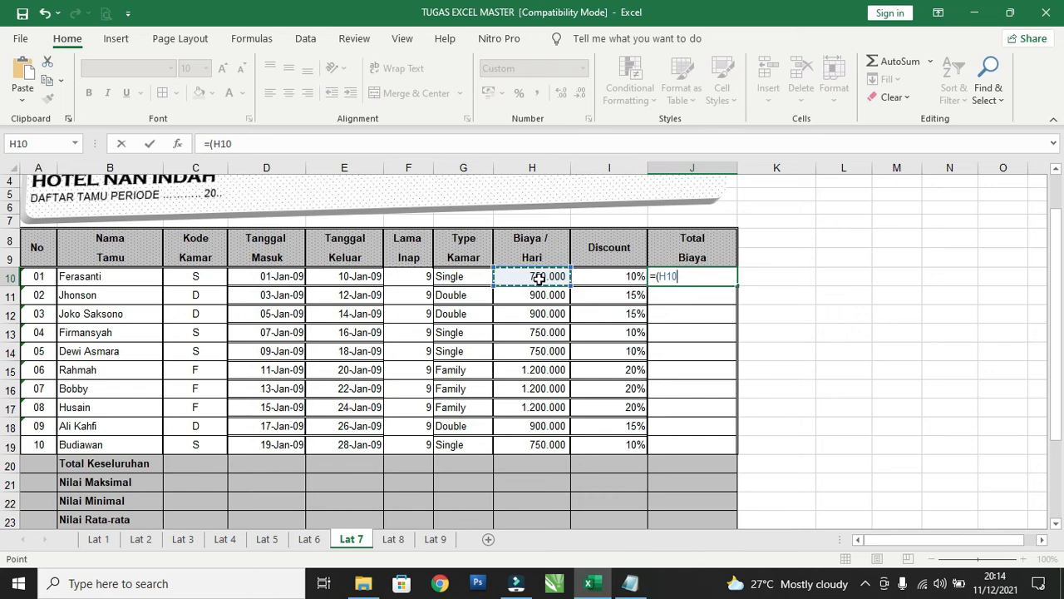
text(*)
click(399, 280)
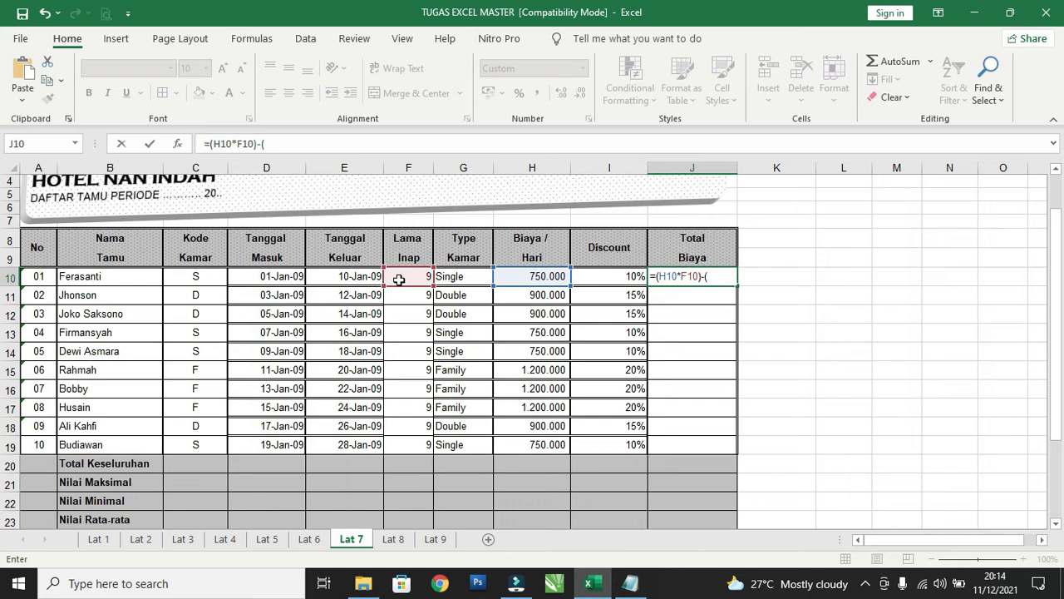
Subtract the discount amount I10*(H10*F10) in J10, completing the formula as =(H10*F10)-(I10*(H10*F10)).
click(626, 278)
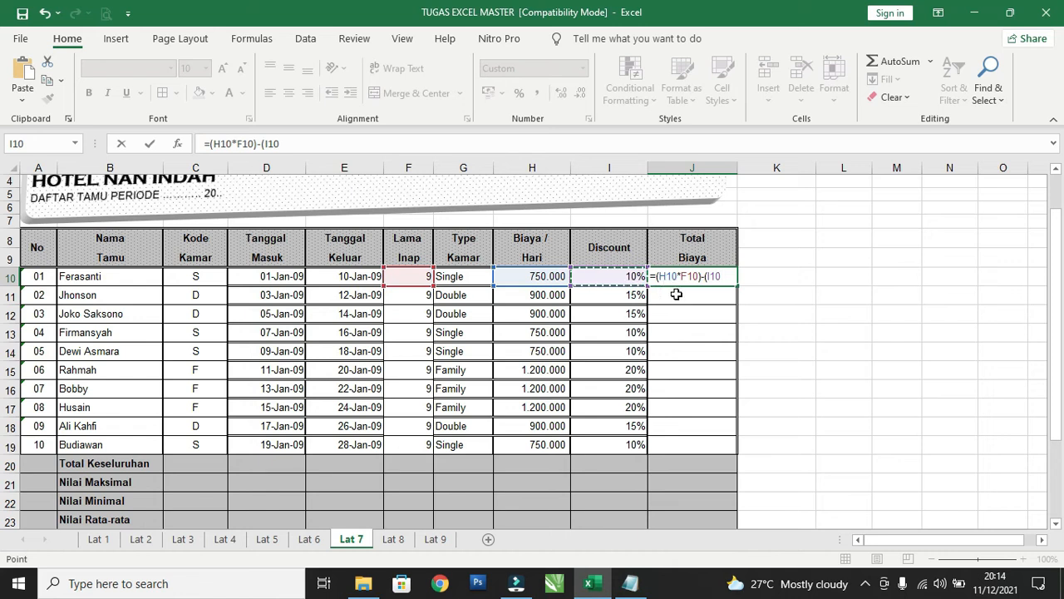
text(*)
text(()
click(542, 276)
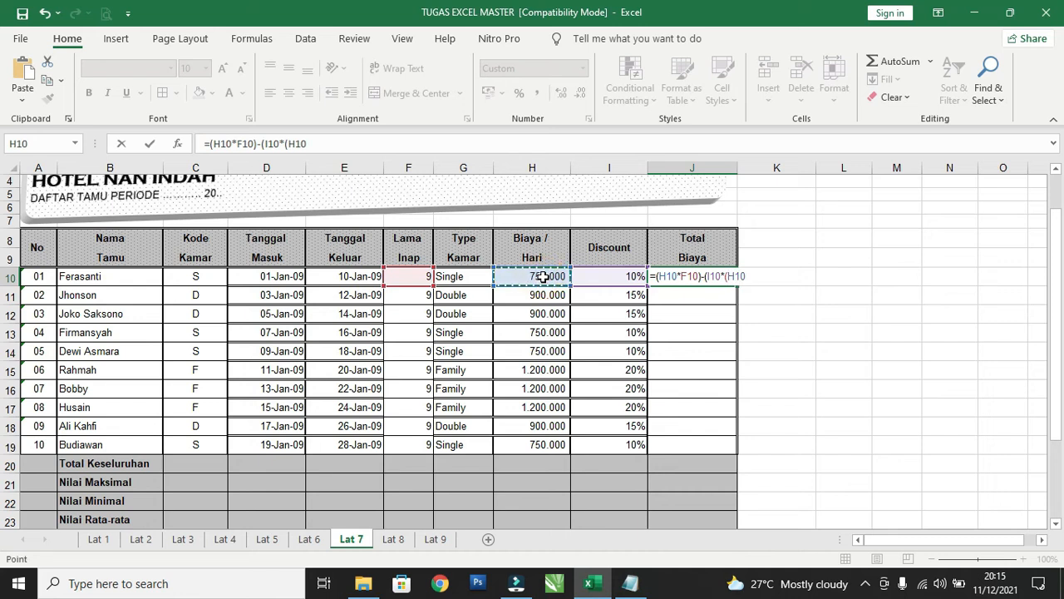
text(*)
click(415, 277)
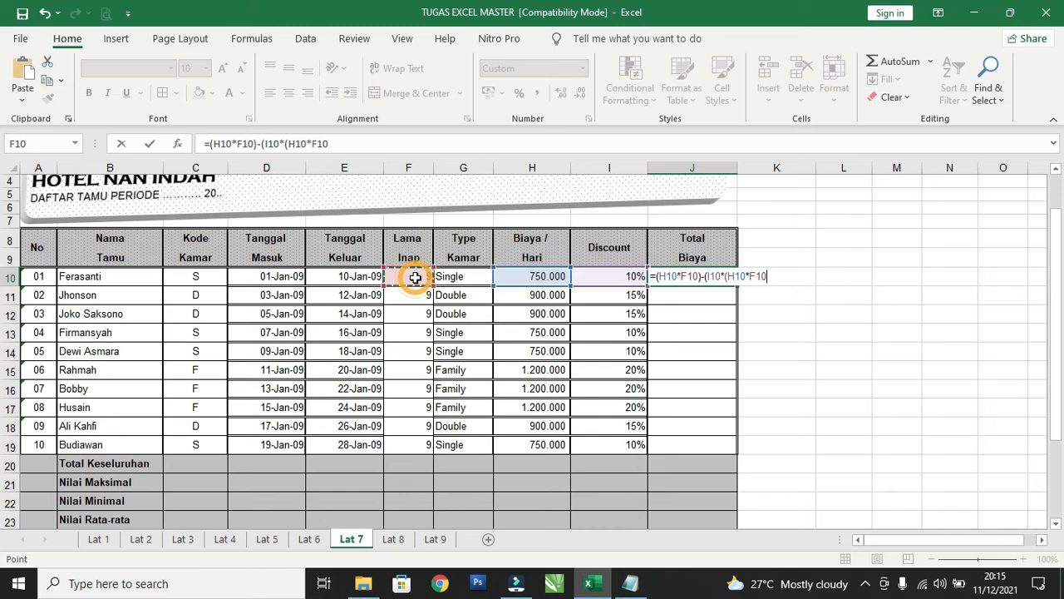
text())
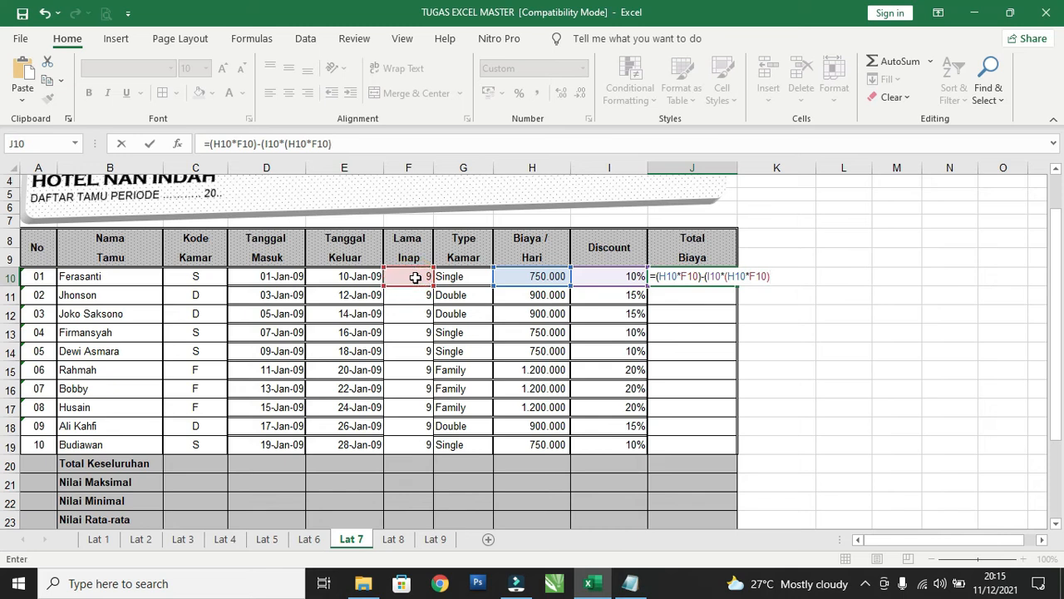
key(Return)
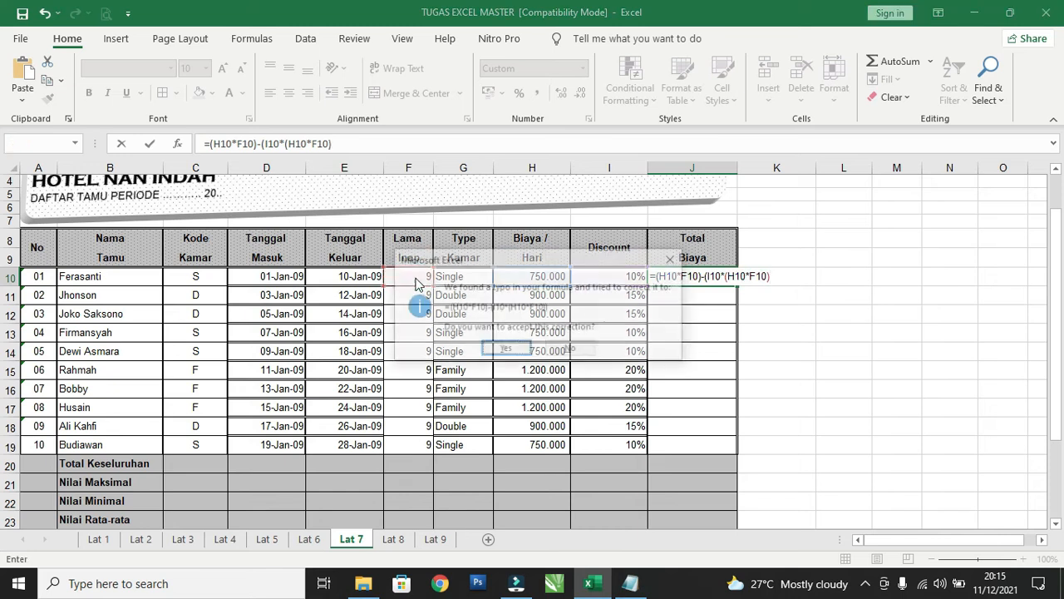
click(516, 347)
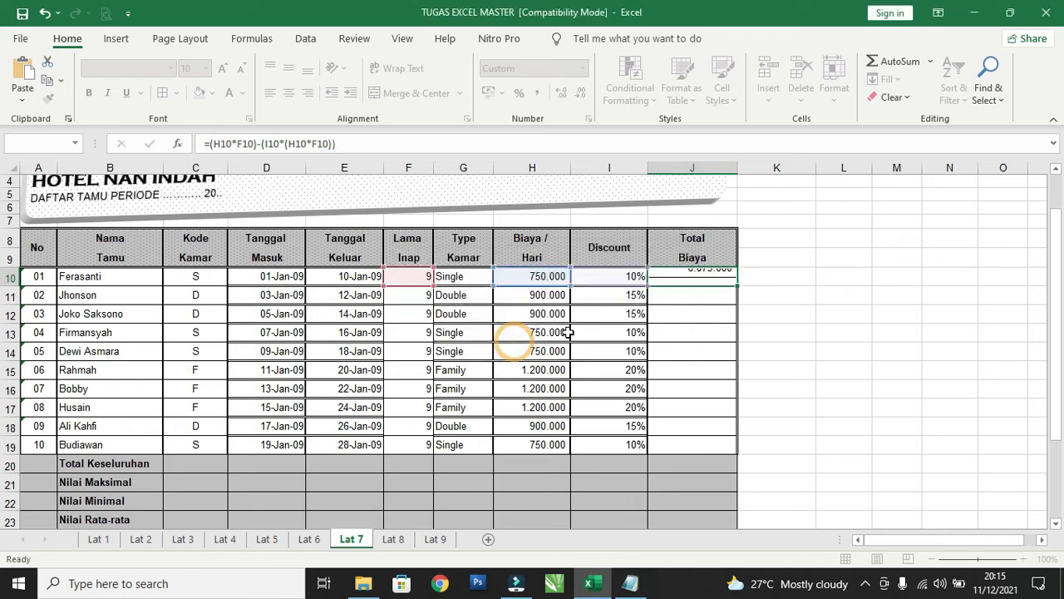
Review the Total Biaya formula in J10 and copy it down through J19.
click(703, 277)
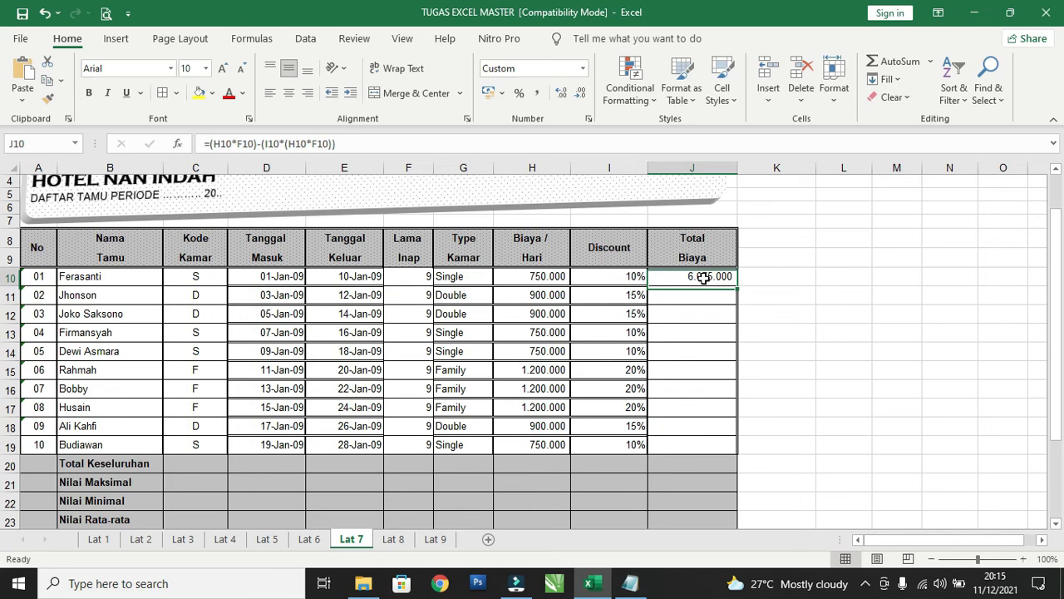
click(361, 145)
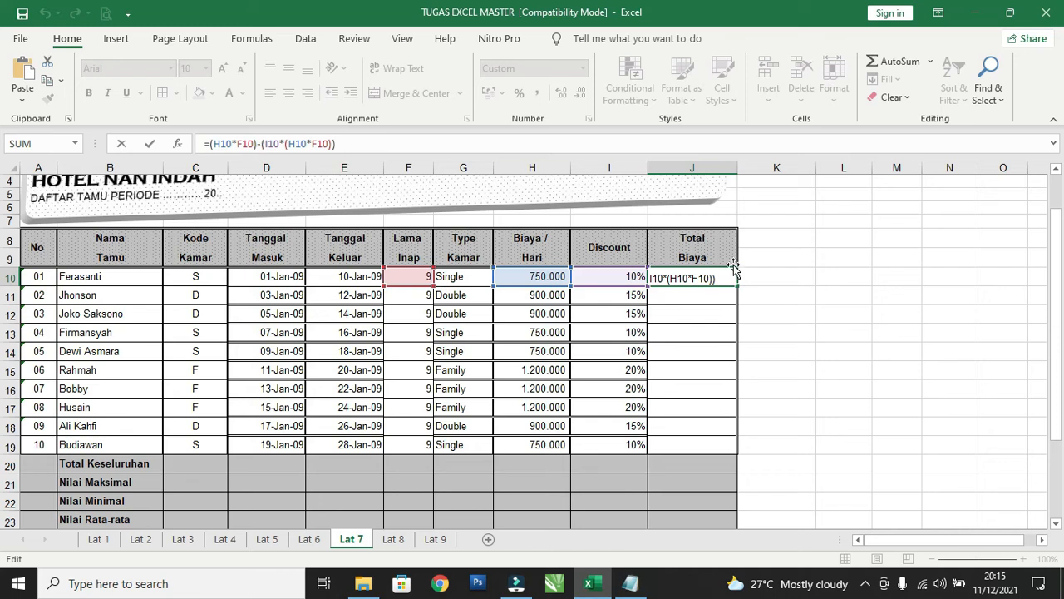
click(410, 147)
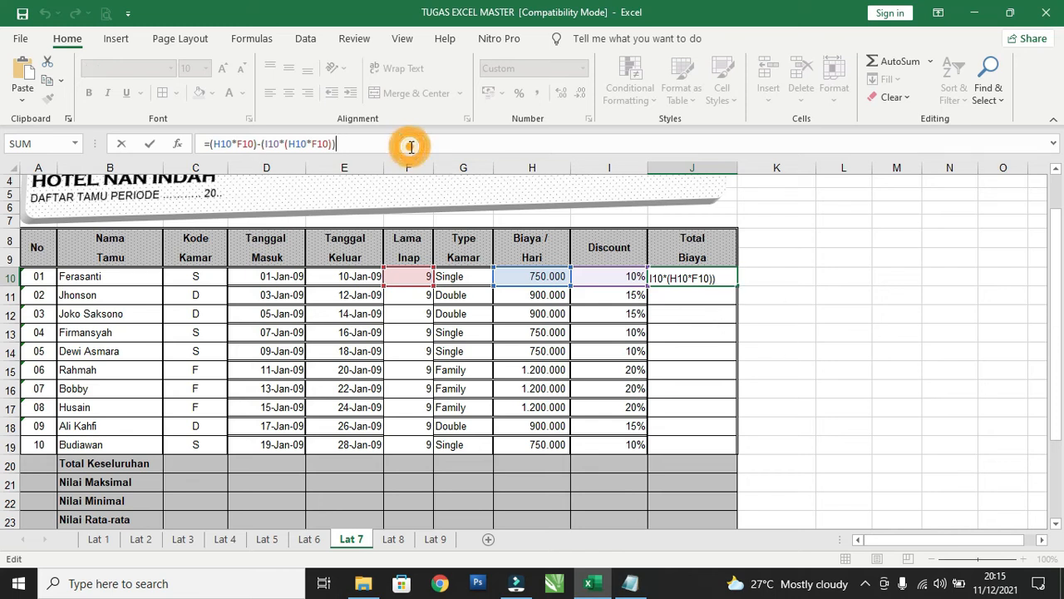
key(Return)
click(698, 281)
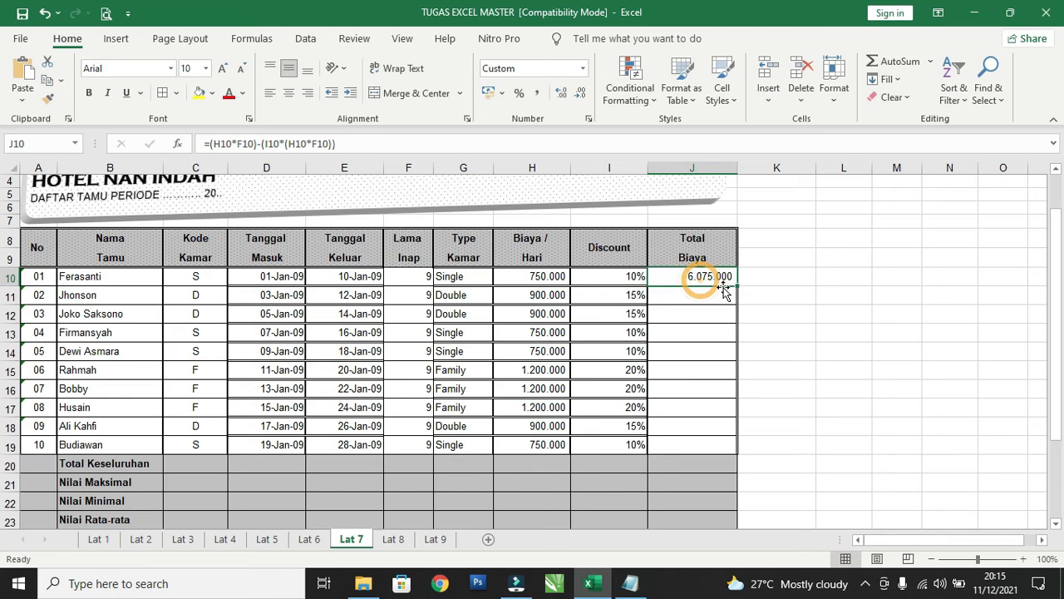
drag(736, 285, 734, 453)
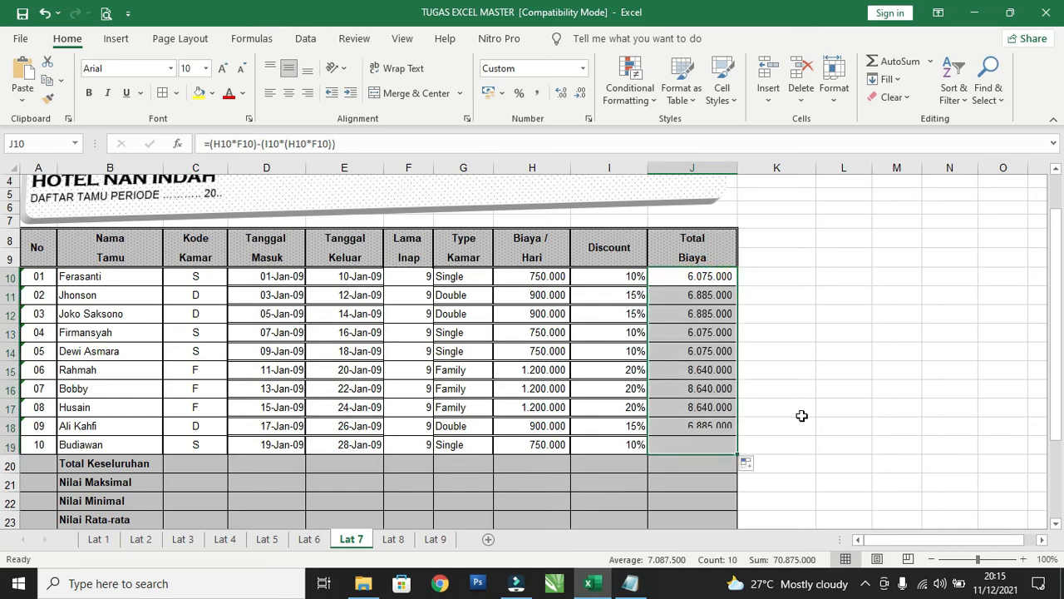
click(801, 413)
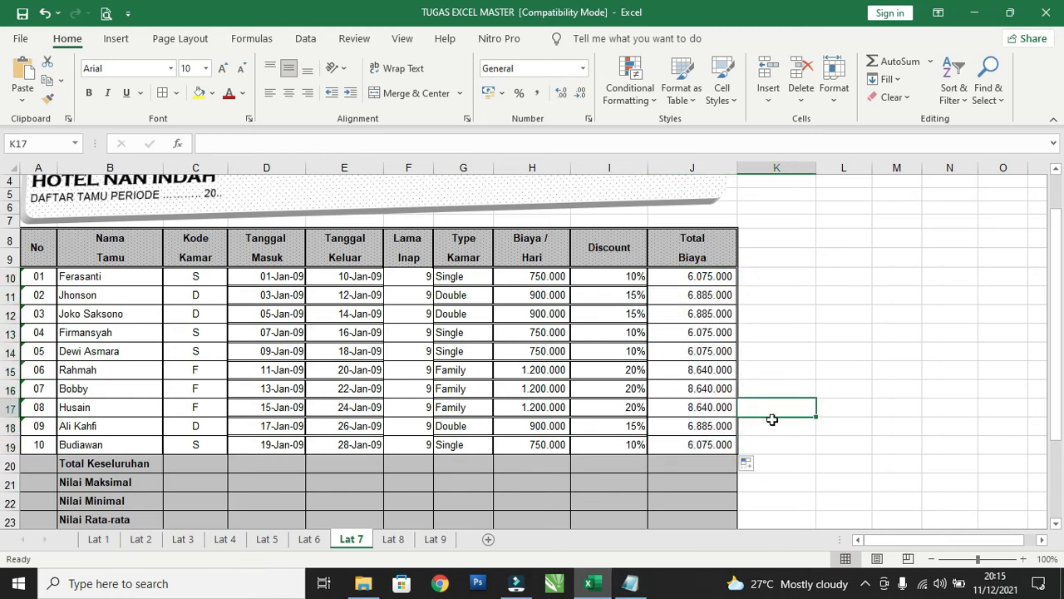
Enter a SUM formula in J20 totalling the Total Biaya values J10:J19 for the Total Keseluruhan row.
scroll(719, 402, down, 4)
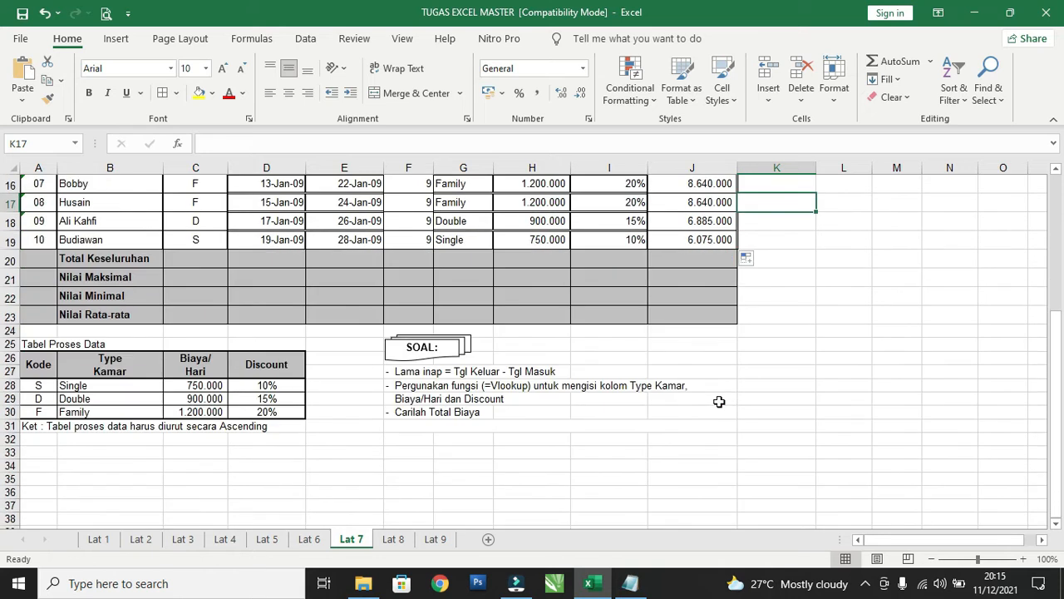
scroll(719, 402, up, 3)
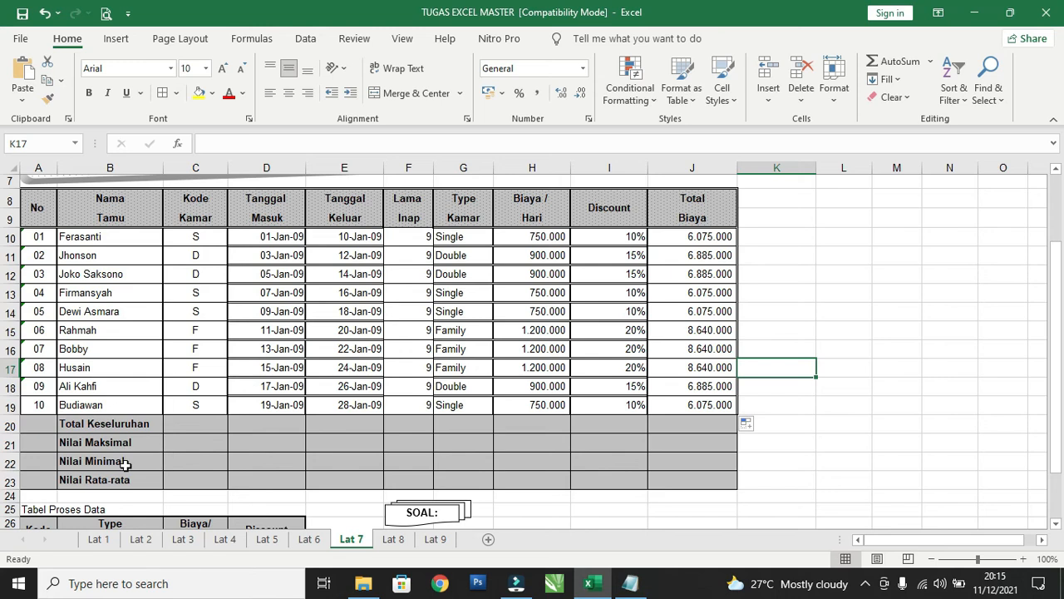
click(697, 428)
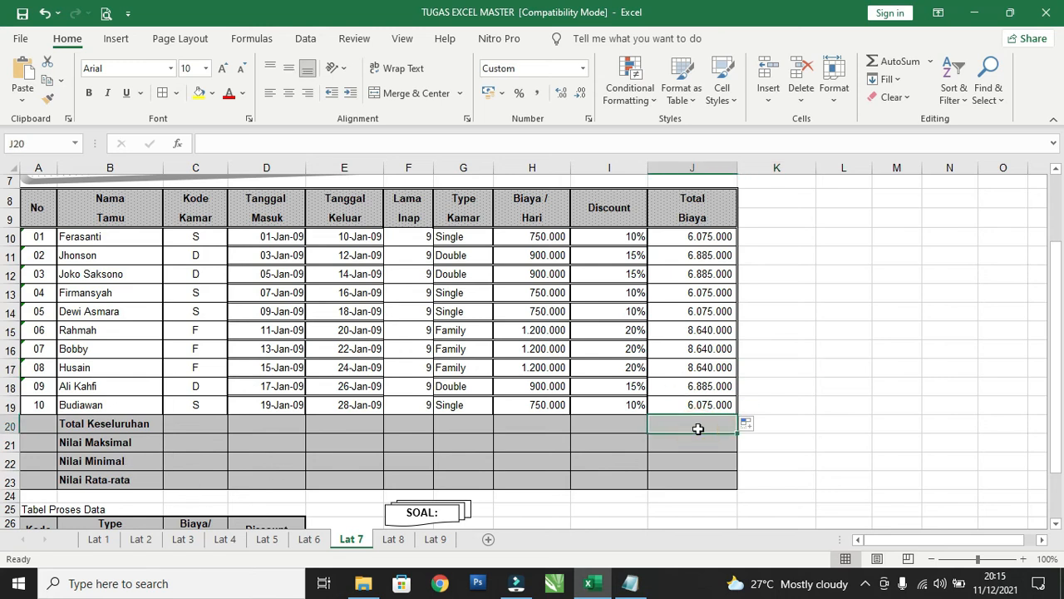
text(=sum)
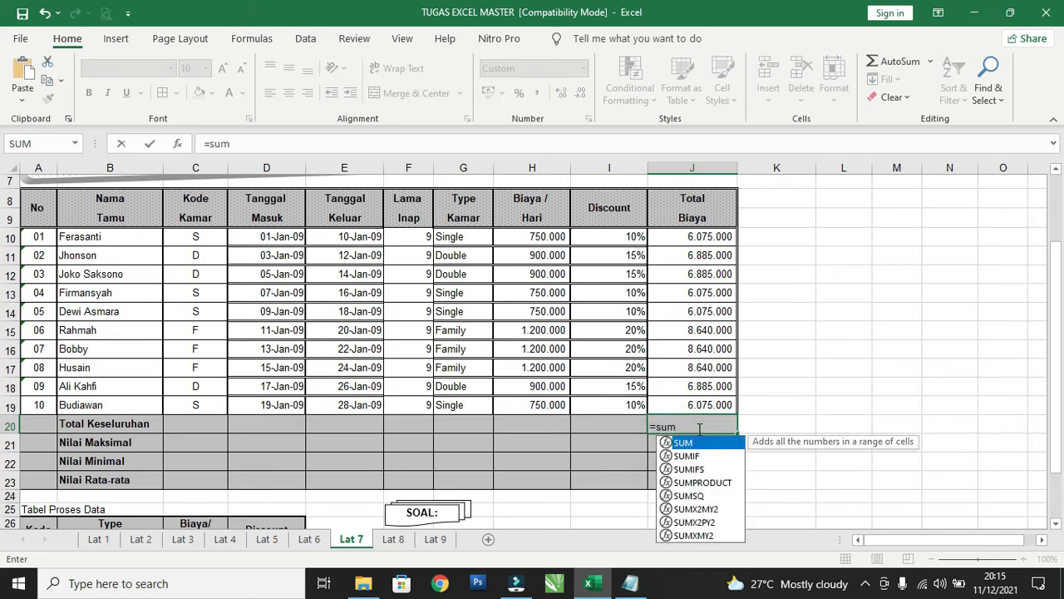
double_click(694, 443)
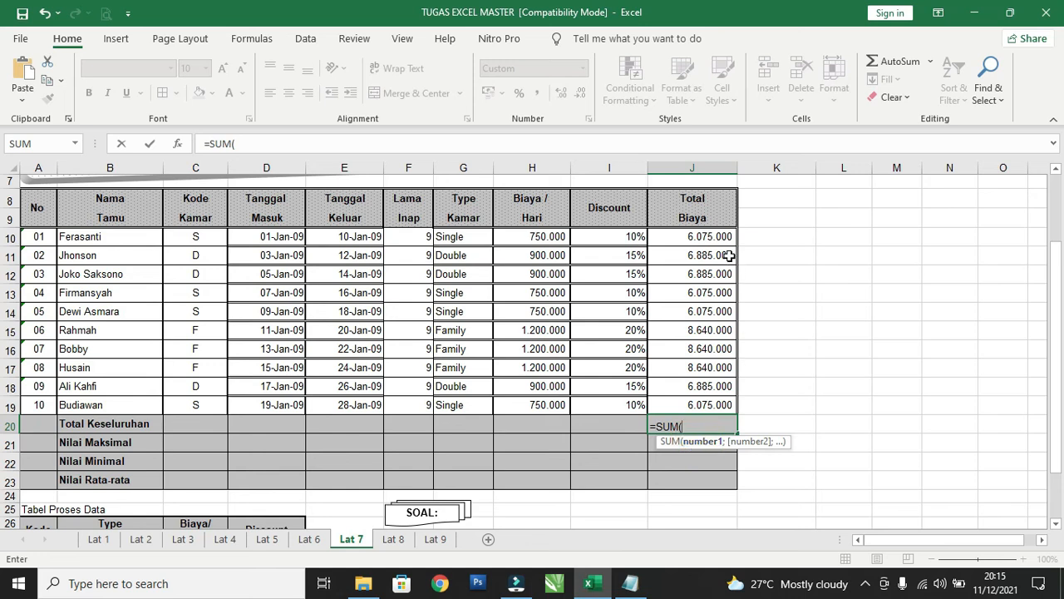
drag(705, 238, 692, 400)
text())
key(Return)
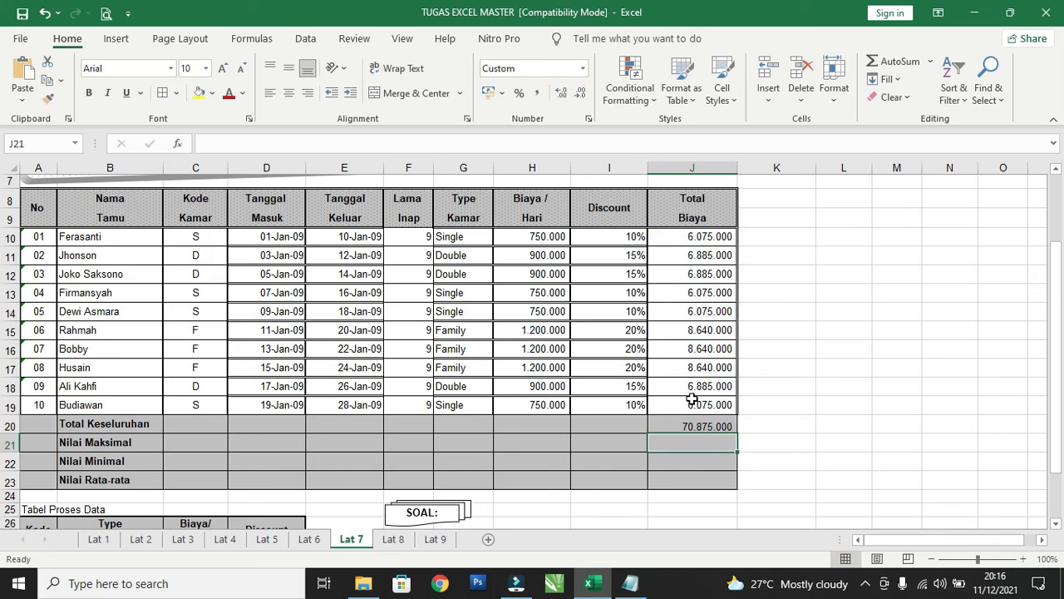
Enter a MAX formula in J21 over the Total Biaya values J10:J19 for the Nilai Maksimal row.
text(=ma)
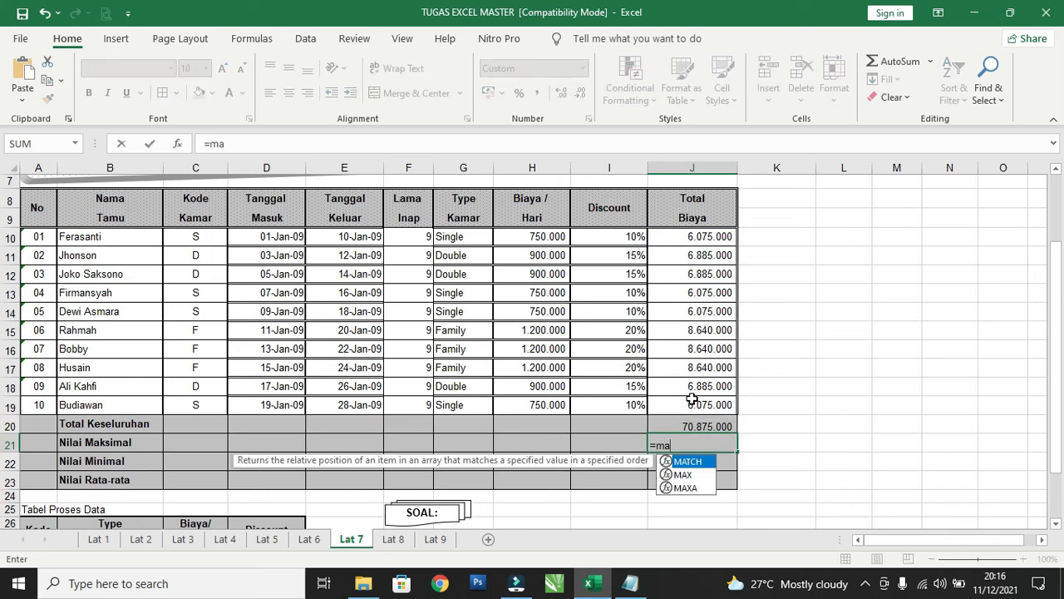
double_click(683, 474)
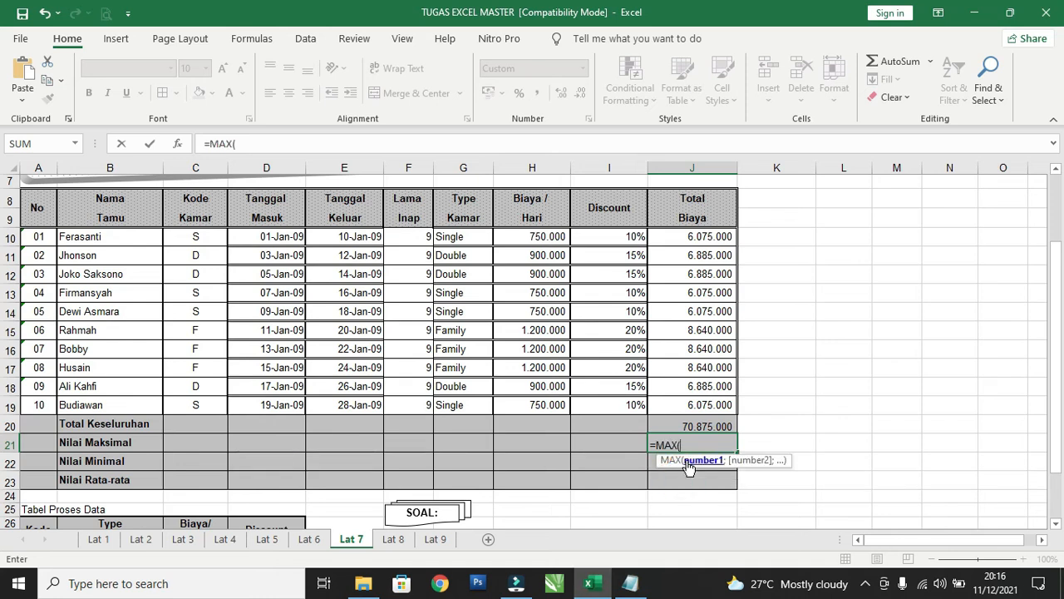
drag(694, 247, 672, 401)
text())
key(Return)
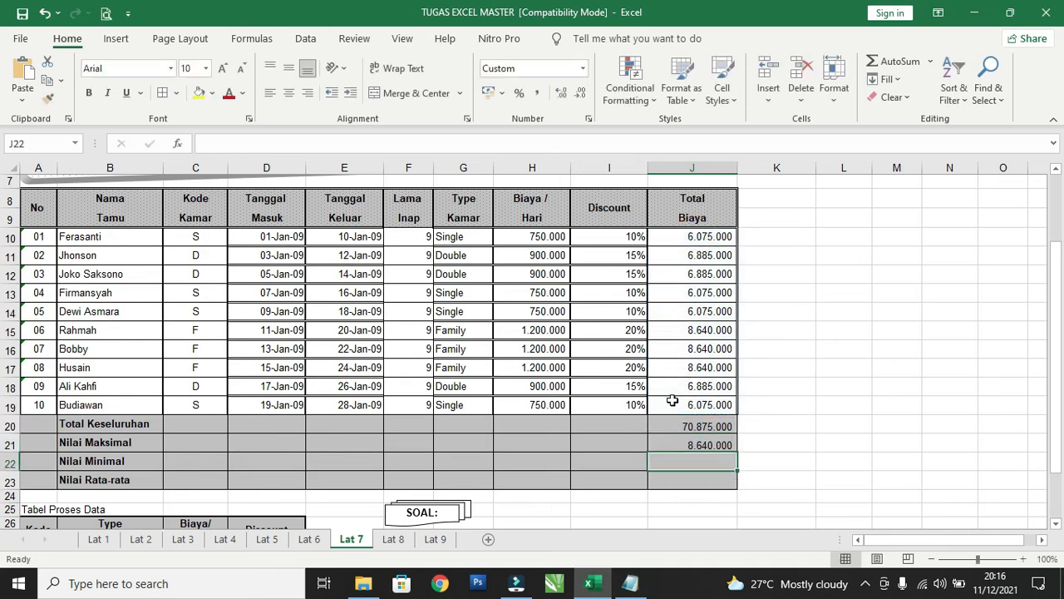
Enter a MIN formula in J22 over the Total Biaya values J10:J19 for the Nilai Minimal row.
text(=min)
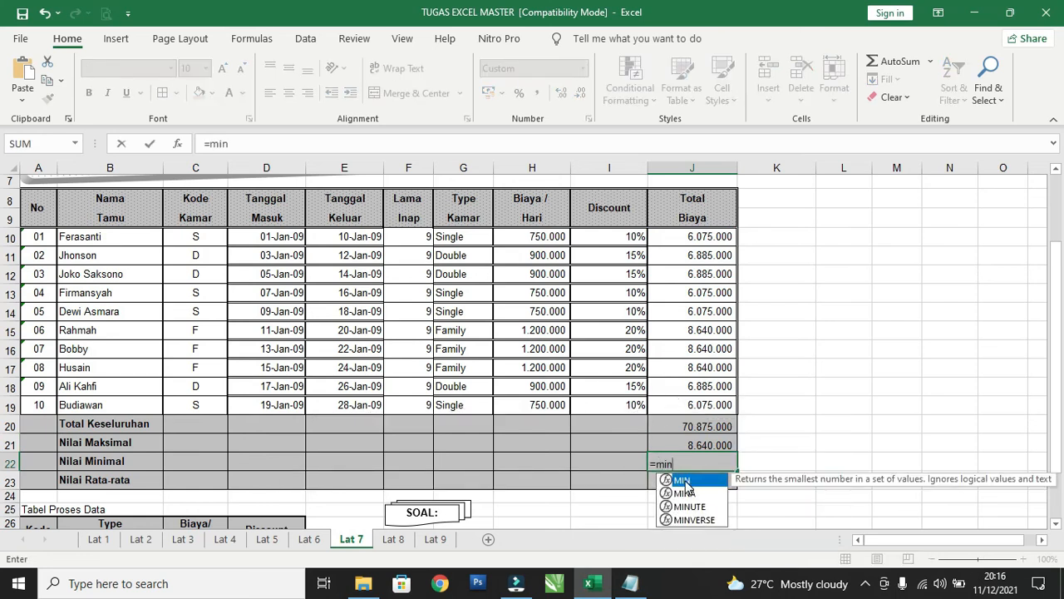
double_click(682, 480)
click(703, 239)
drag(701, 264, 689, 408)
text())
key(Return)
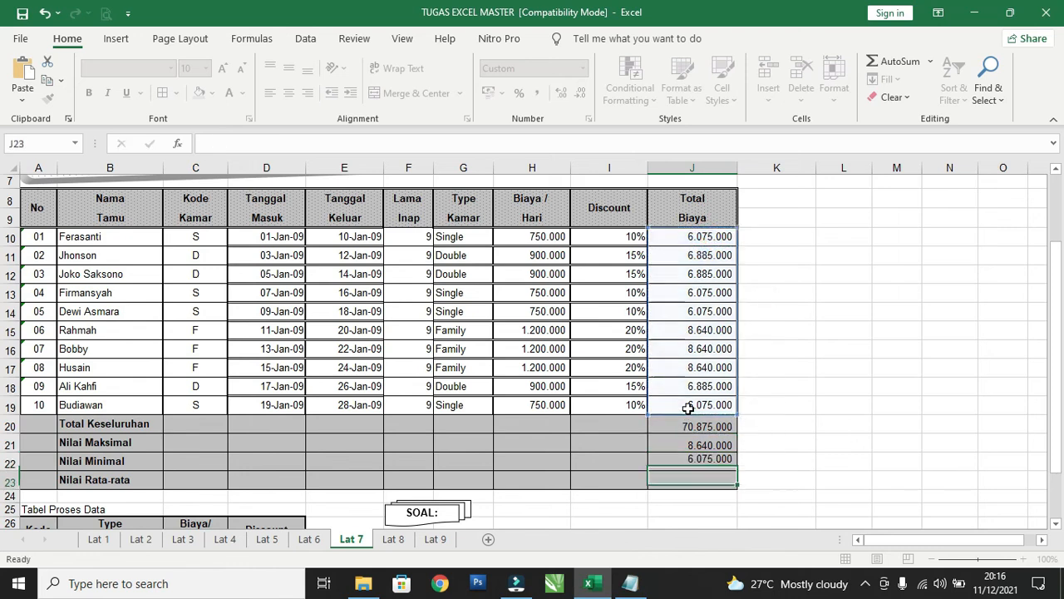
Enter an AVERAGE formula in J23 over the Total Biaya values J10:J19 for the Nilai Rata-rata row.
text(=)
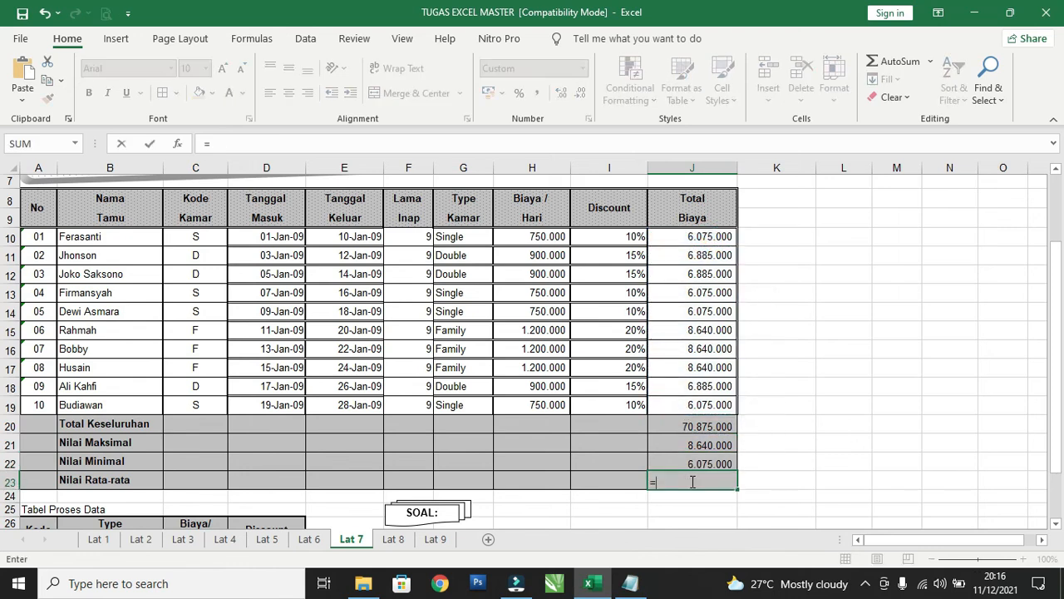
text(avera)
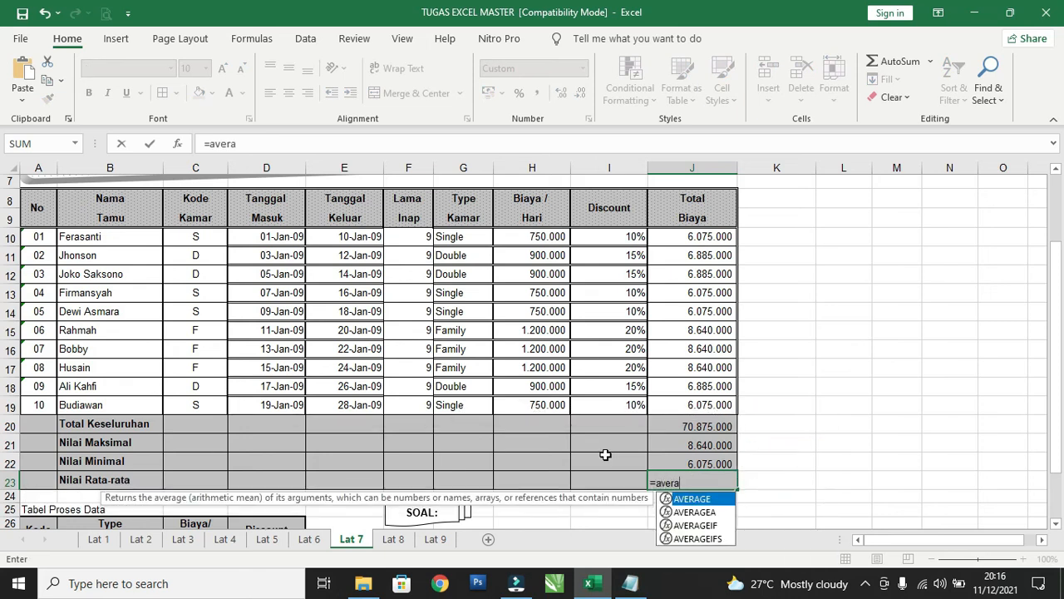
double_click(693, 499)
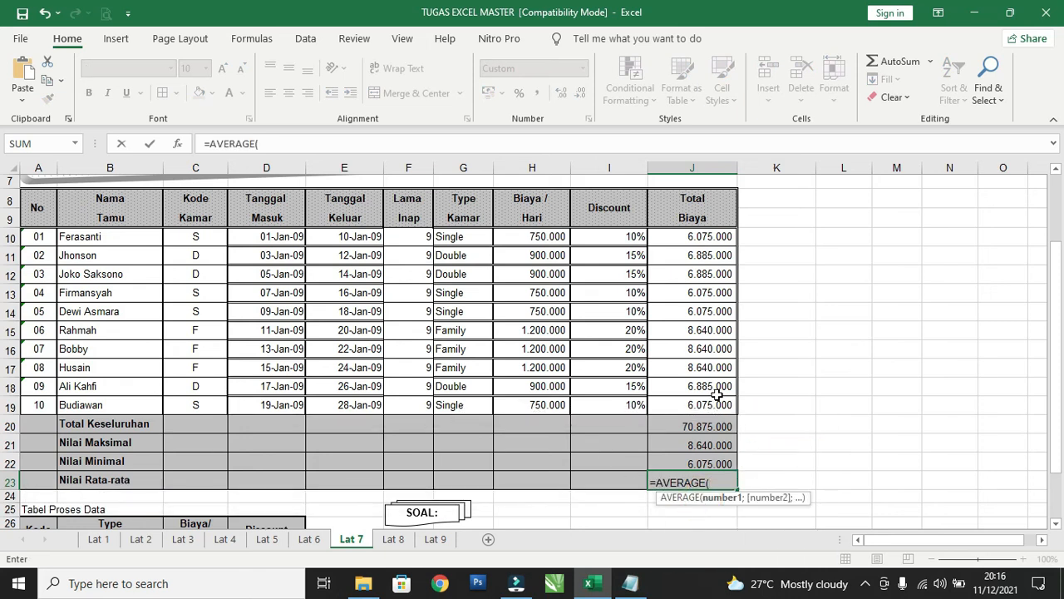
drag(697, 237, 691, 404)
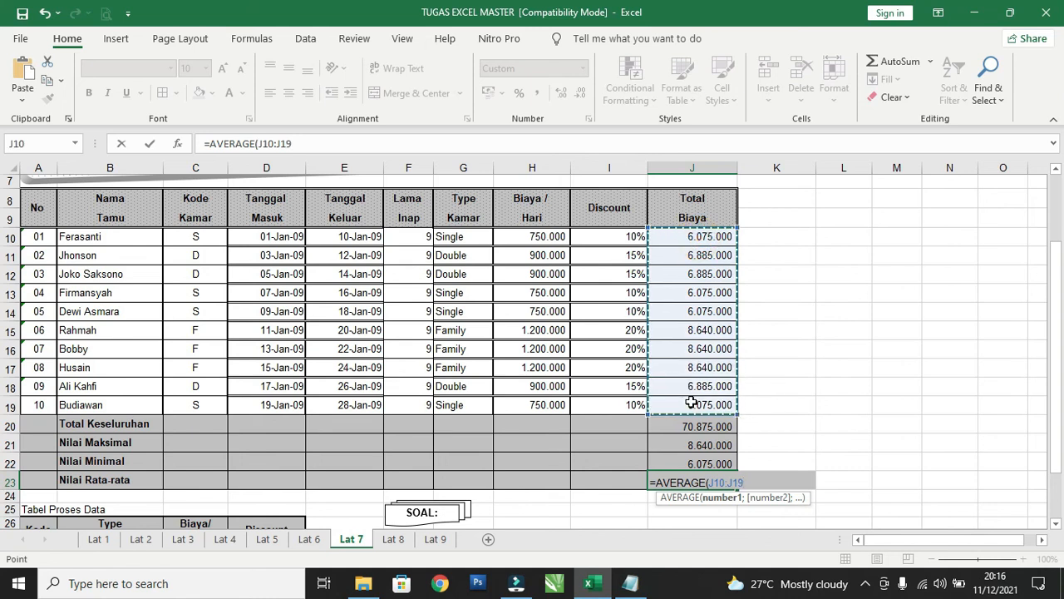
key(Return)
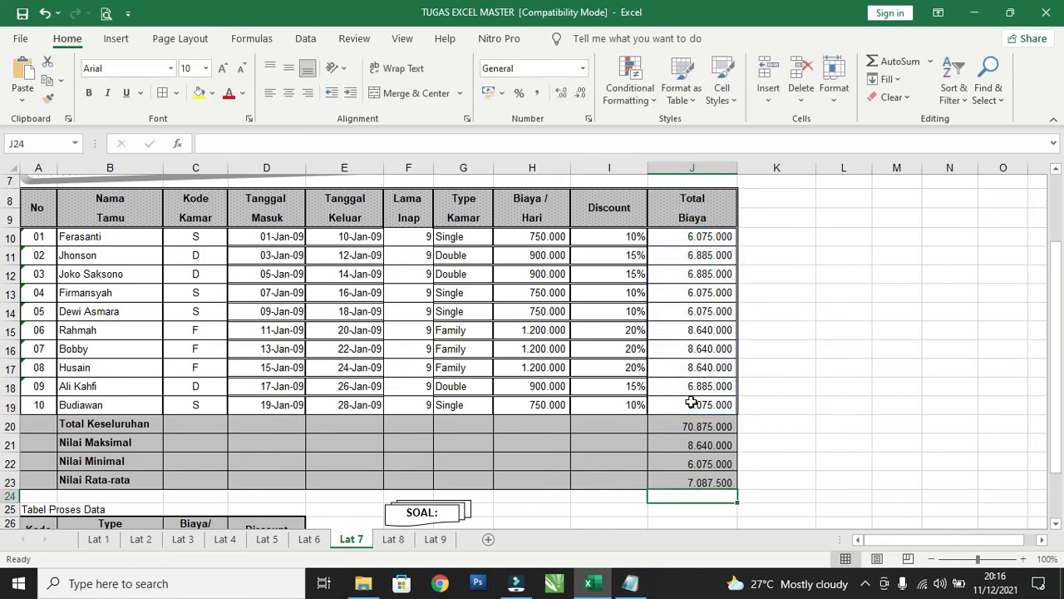
scroll(684, 408, down, 2)
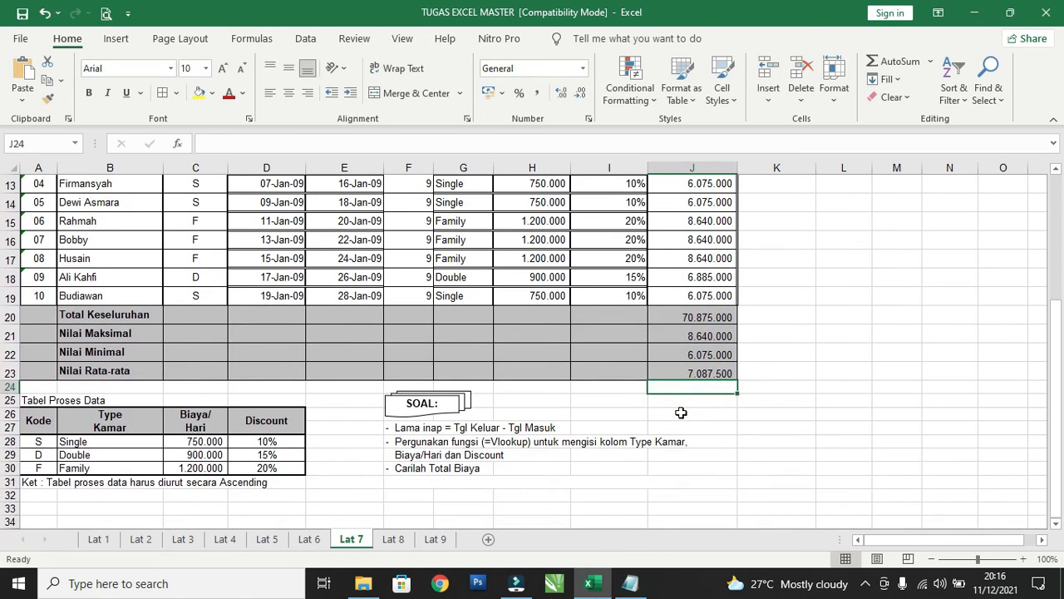
scroll(682, 411, up, 4)
scroll(680, 412, up, 1)
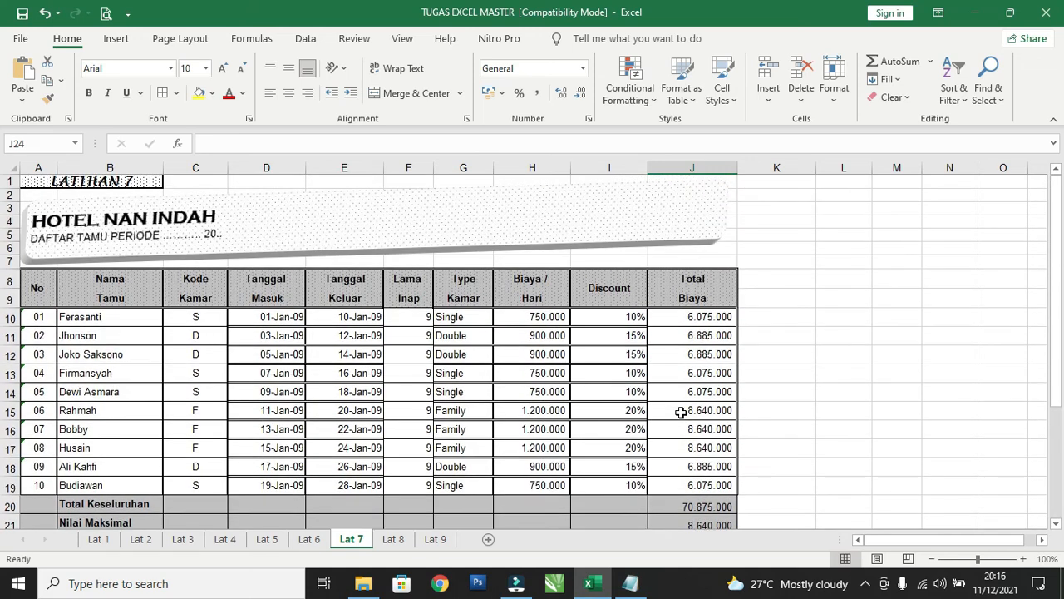
scroll(680, 412, down, 3)
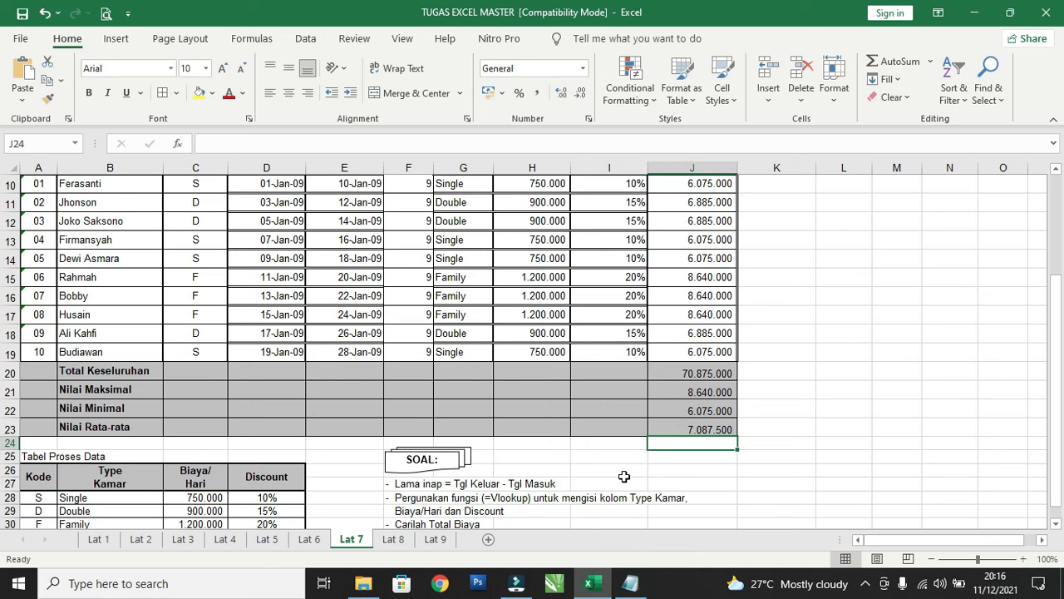
scroll(621, 473, up, 2)
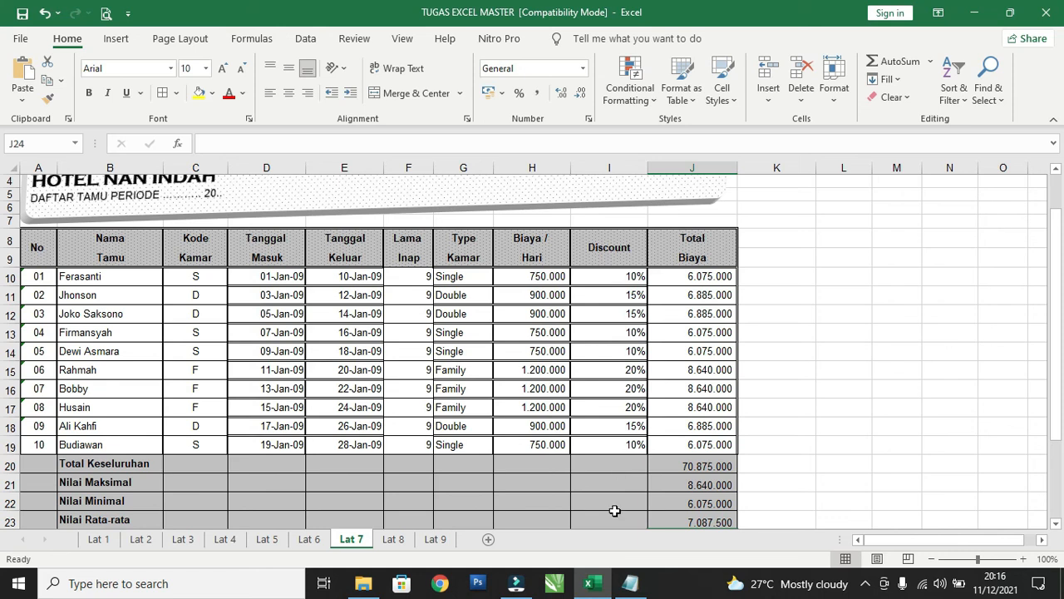
click(864, 583)
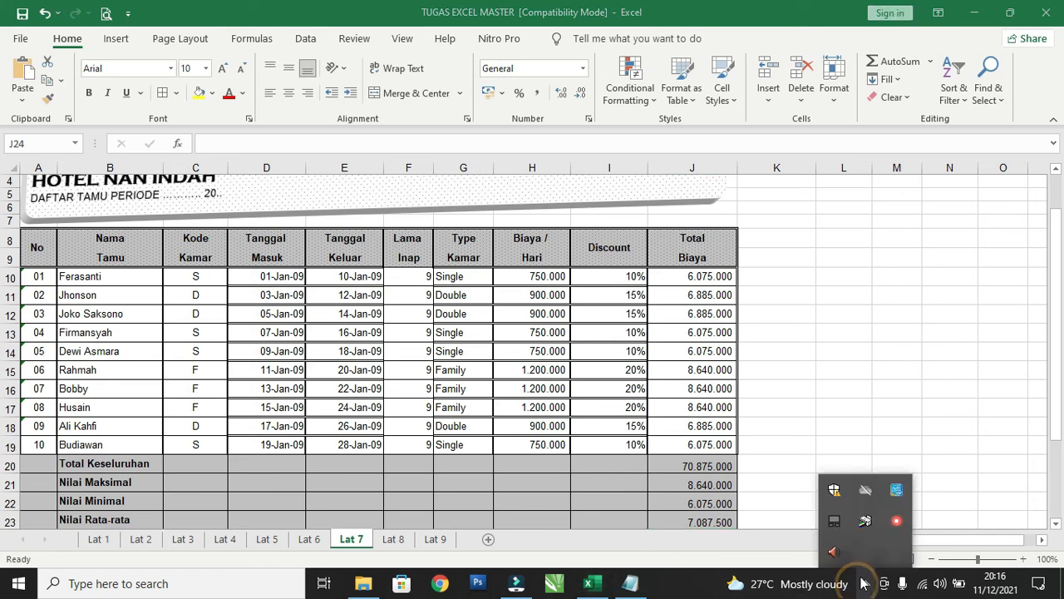
click(896, 523)
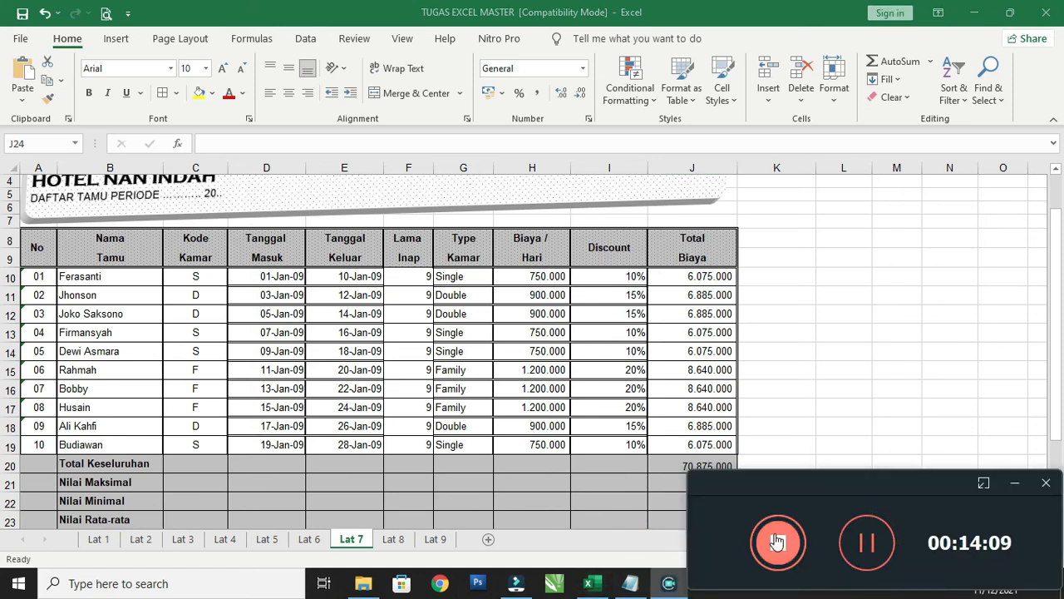